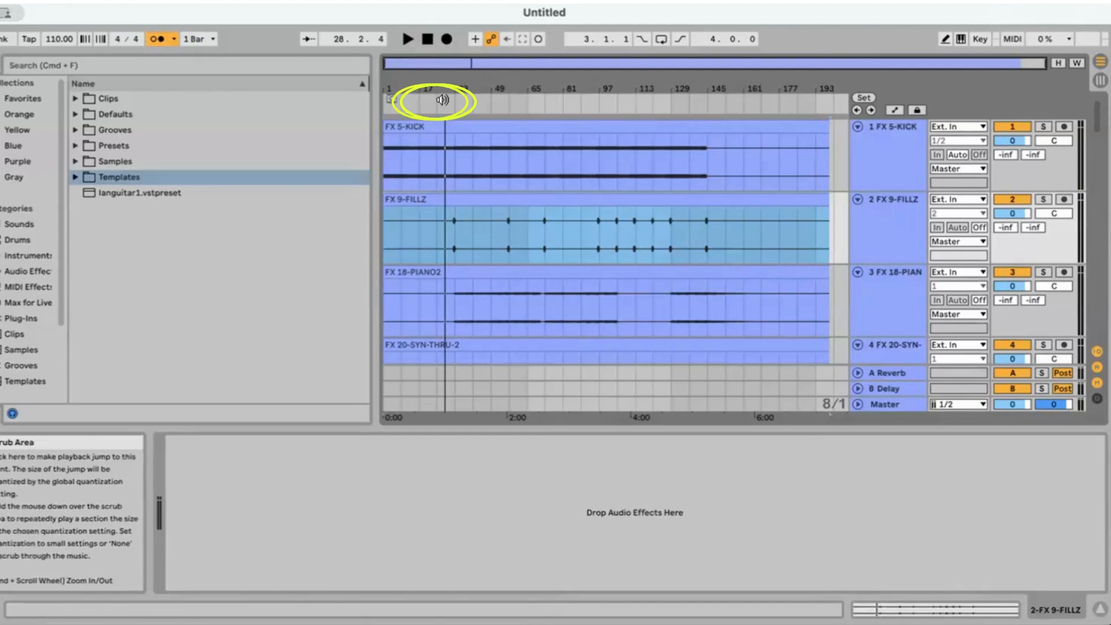
Step: Play the arrangement from about bar 25 to listen to the mix, and stop playback
left_click(443, 99)
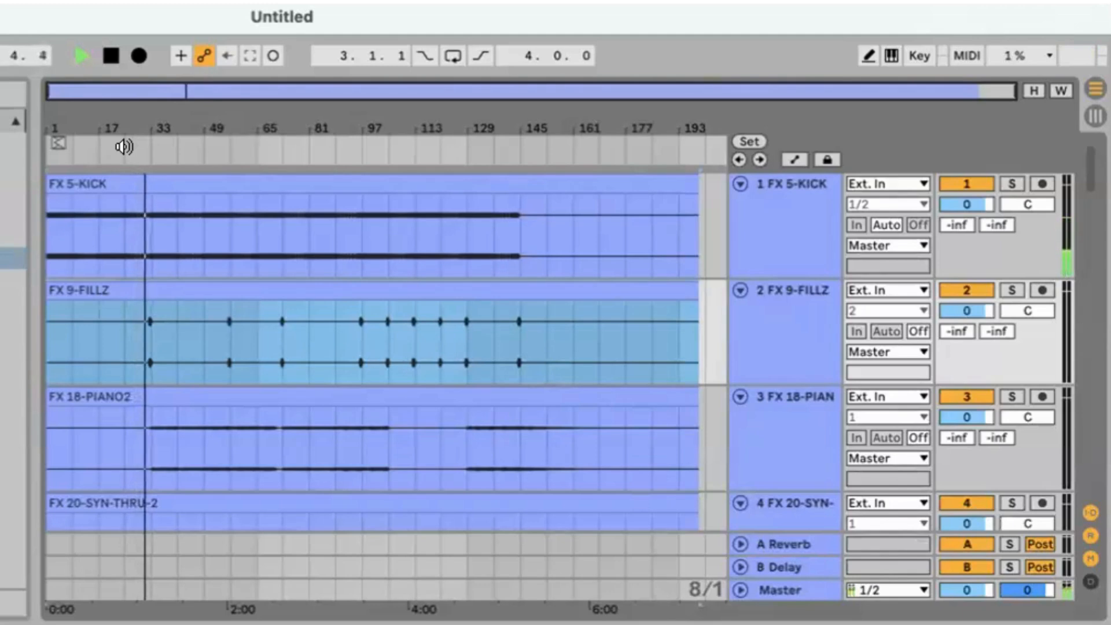
key("space")
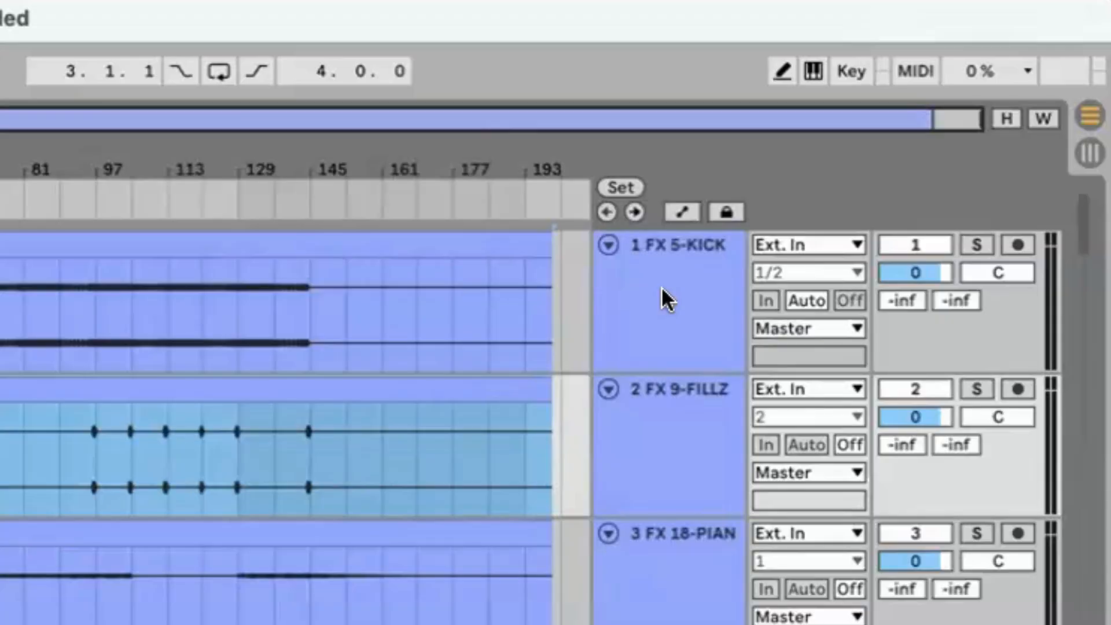
Step: Rename the FX 5-KICK track as KICK
left_click(669, 290)
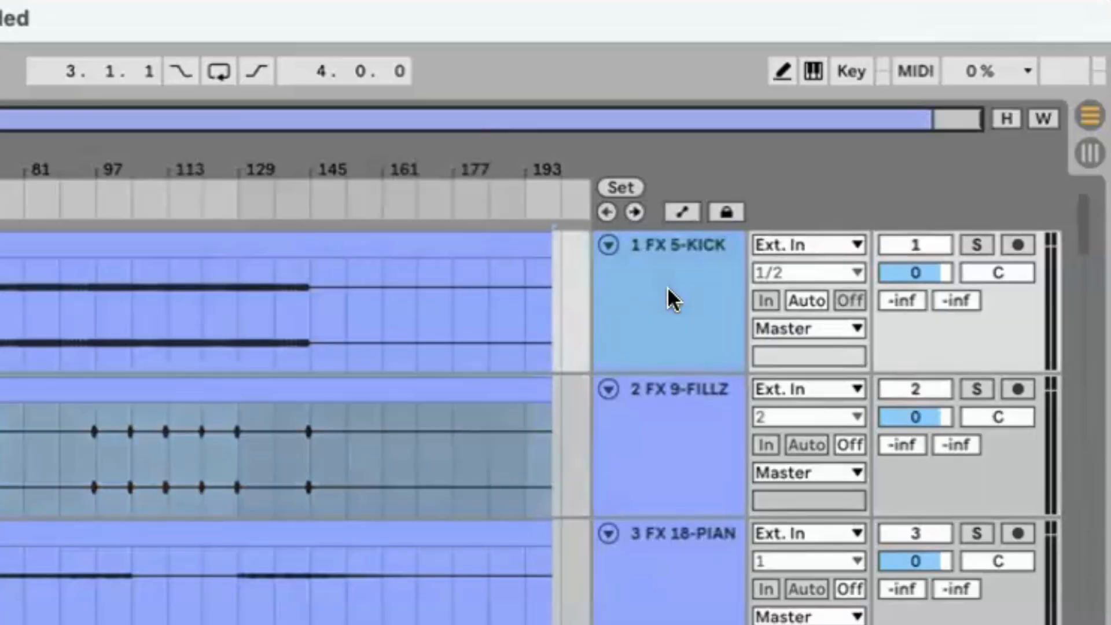
key("ctrl+r")
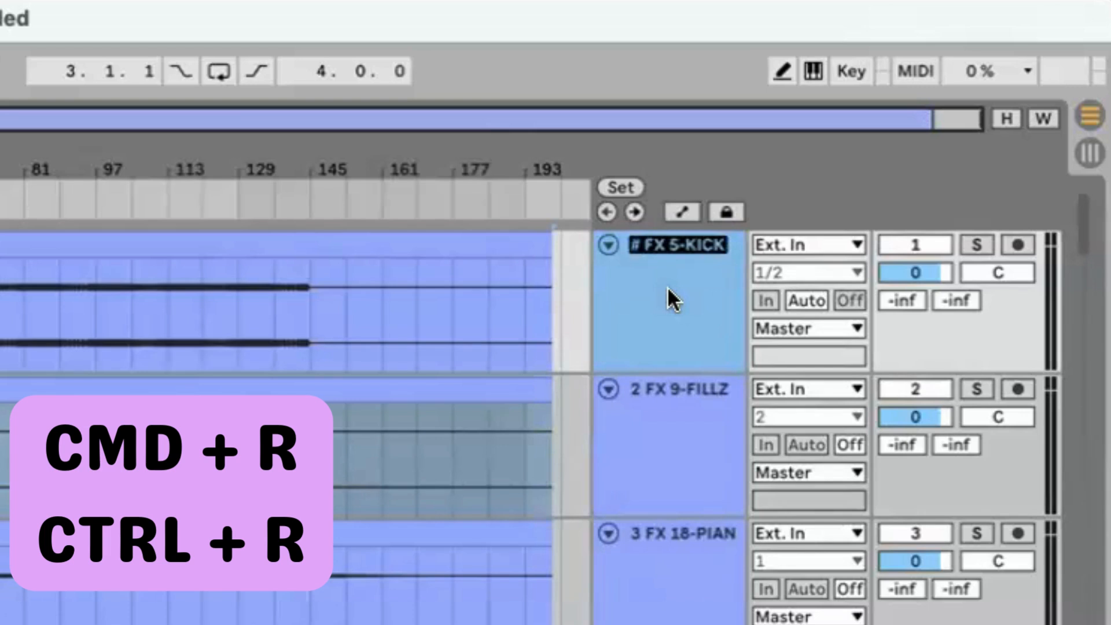
type("KICK")
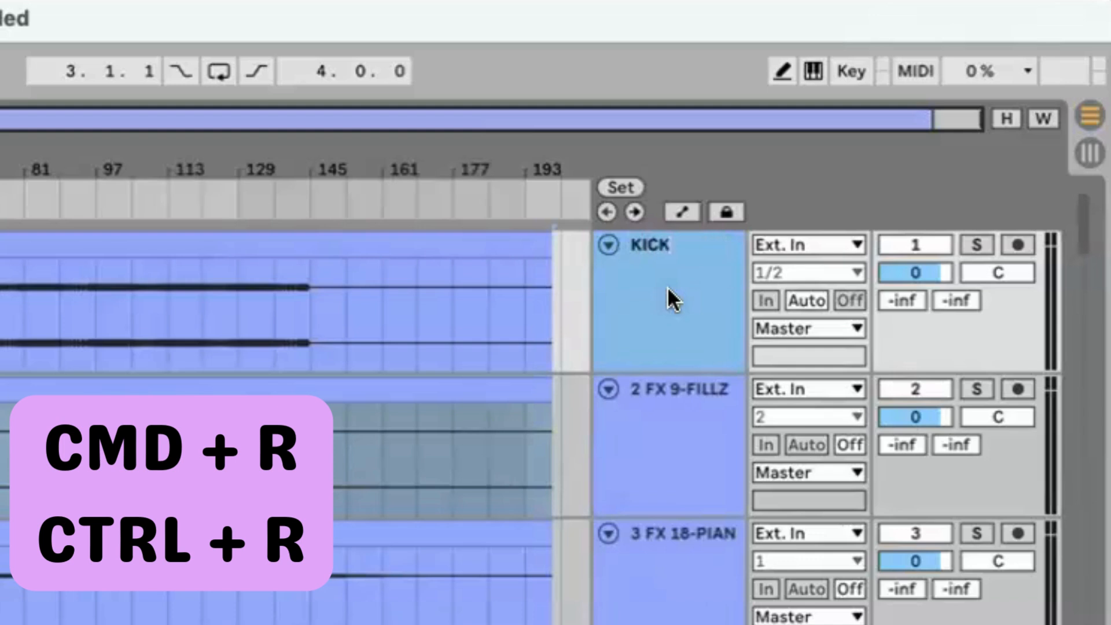
key("Return")
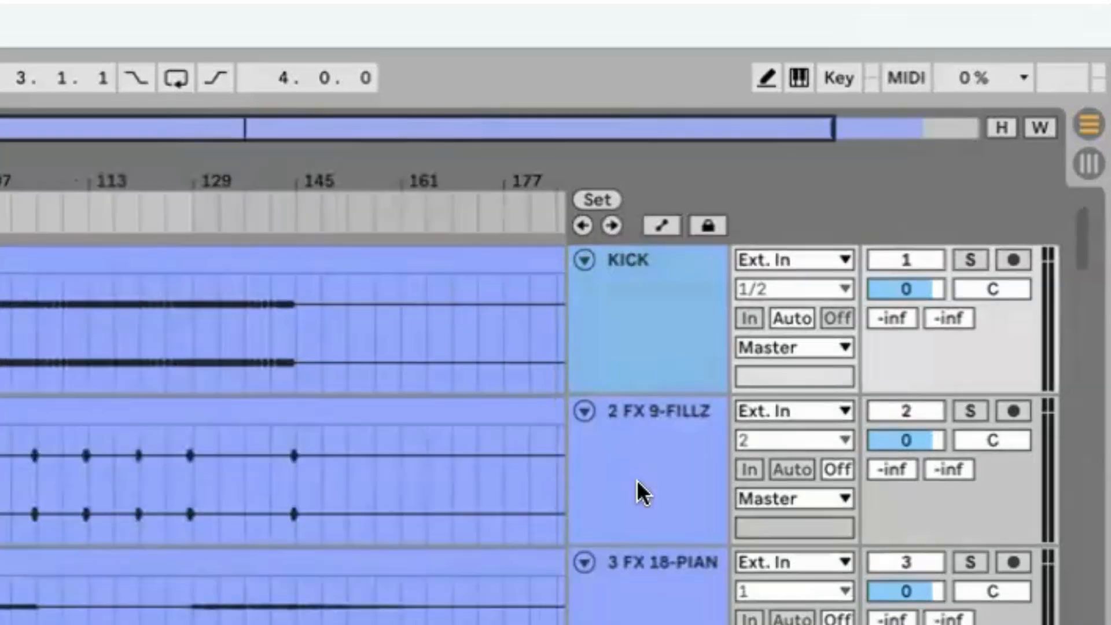
Step: Solo the FX 9-FILLZ track and audition its fill at around bar 97
left_click(659, 455)
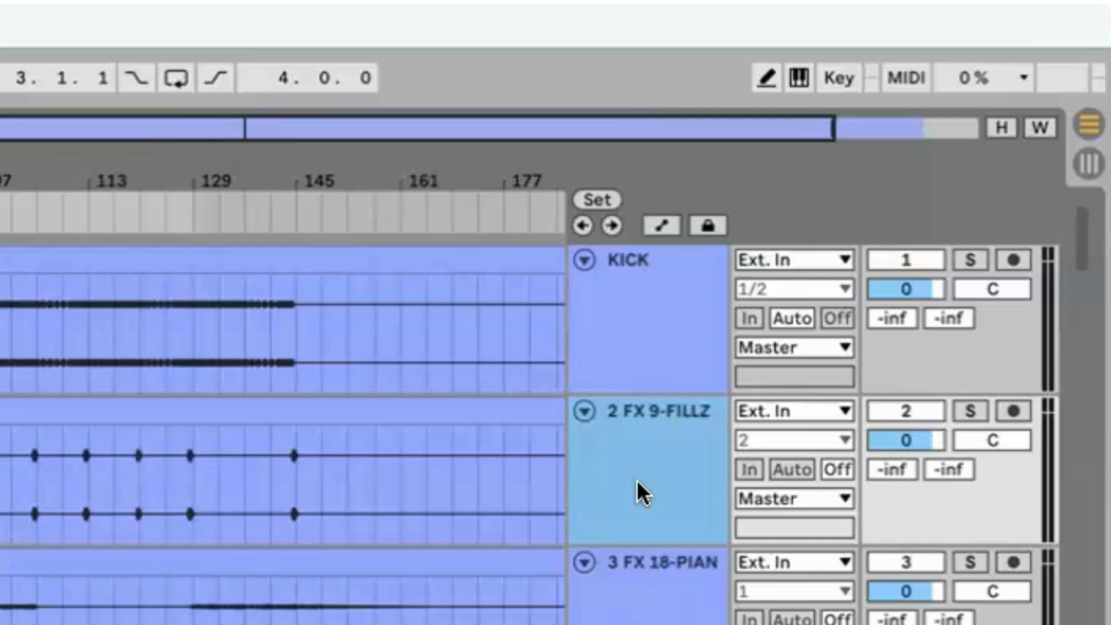
left_click(973, 412)
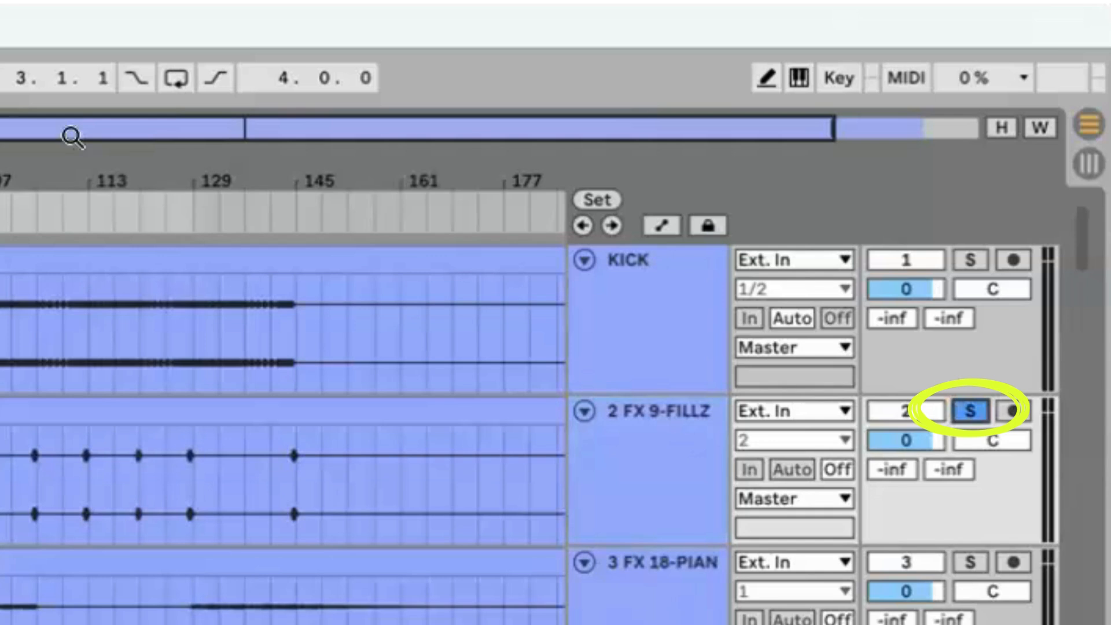
left_click(99, 193)
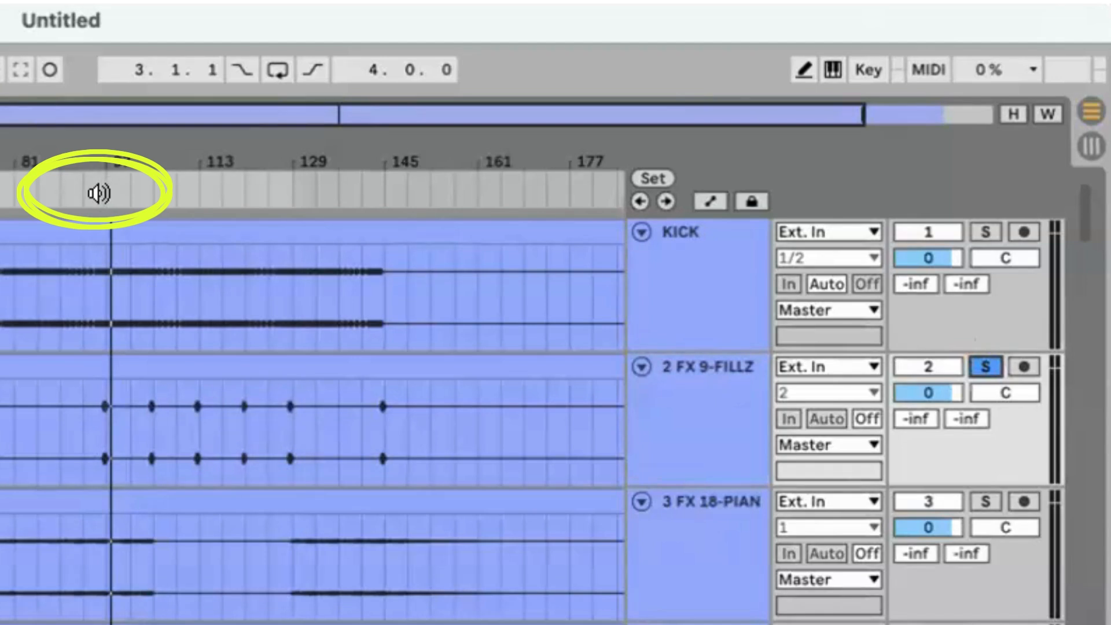
left_click(99, 193)
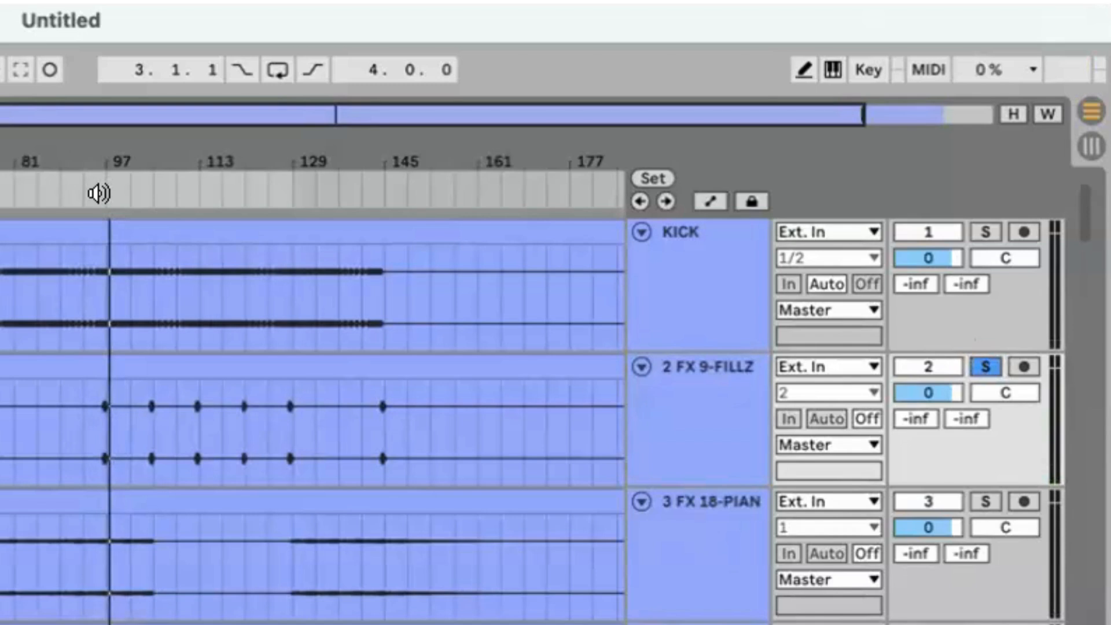
Step: Rename the FX 9-FILLZ track as TOM FILLS
left_click(701, 382)
key("ctrl+r")
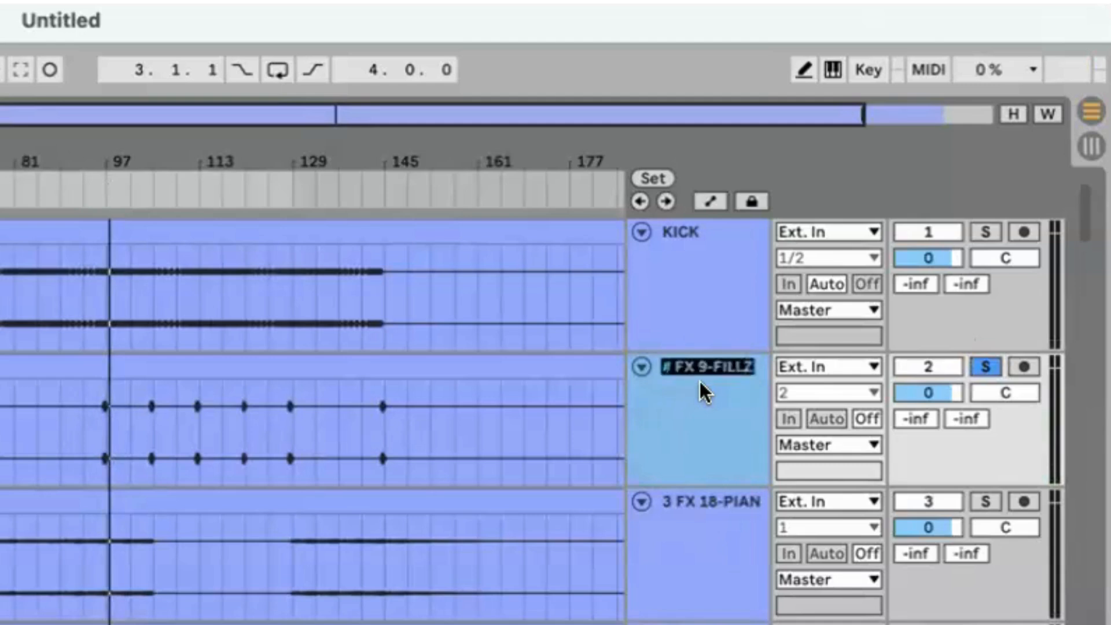
type("TOM FILLS")
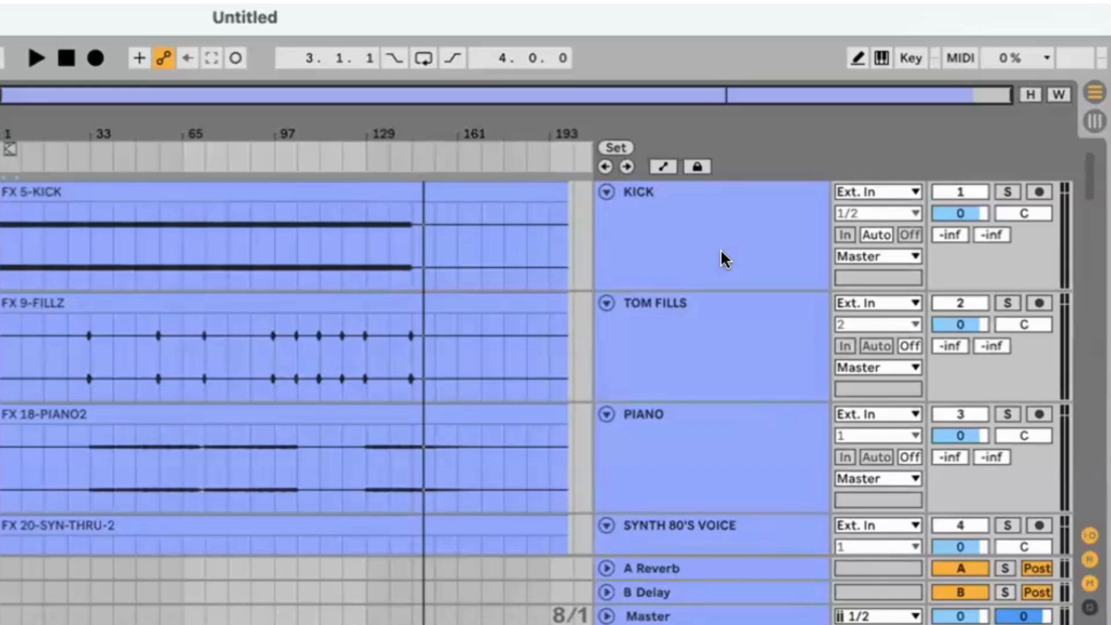
Step: Move the SNARE track up so it sits directly between KICK and TOM FILLS
scroll(721, 254, "down", 10)
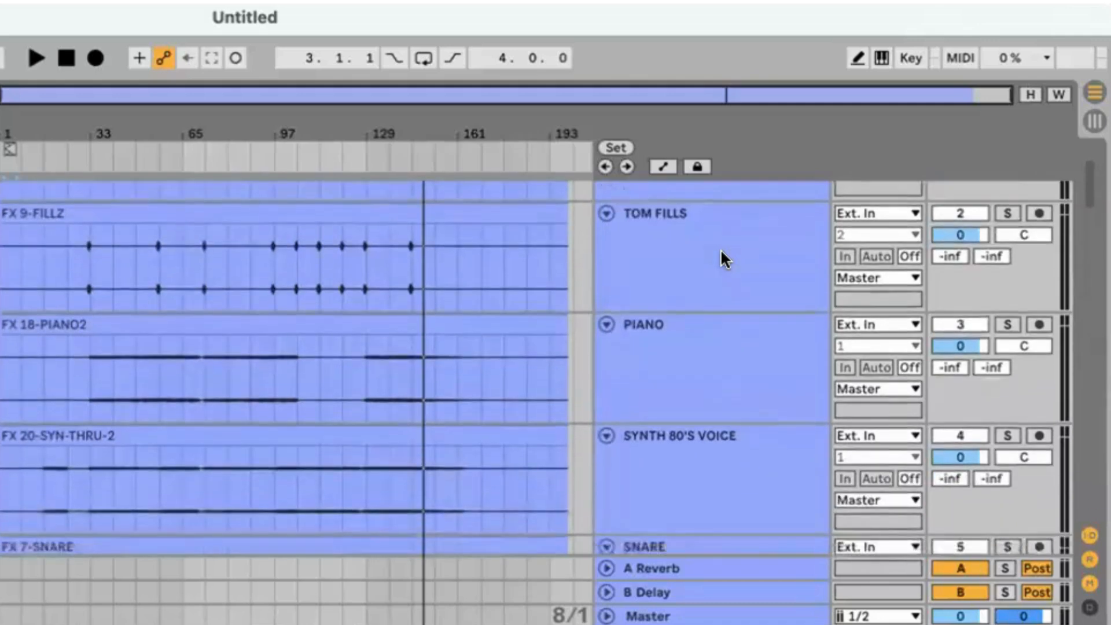
left_click(696, 363)
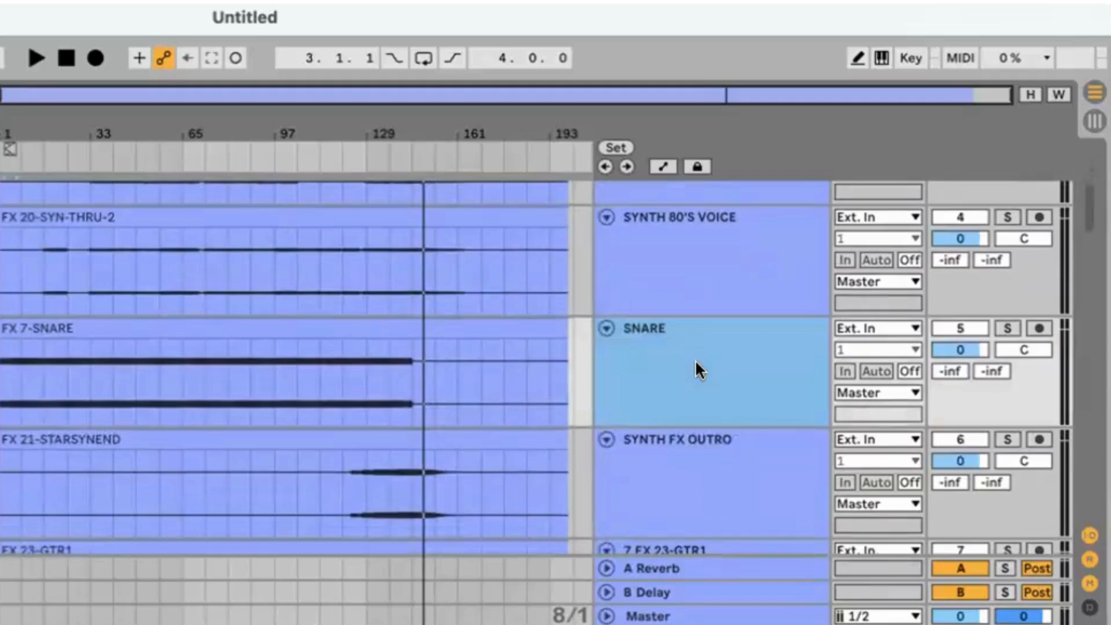
left_click_drag(695, 360, 691, 281)
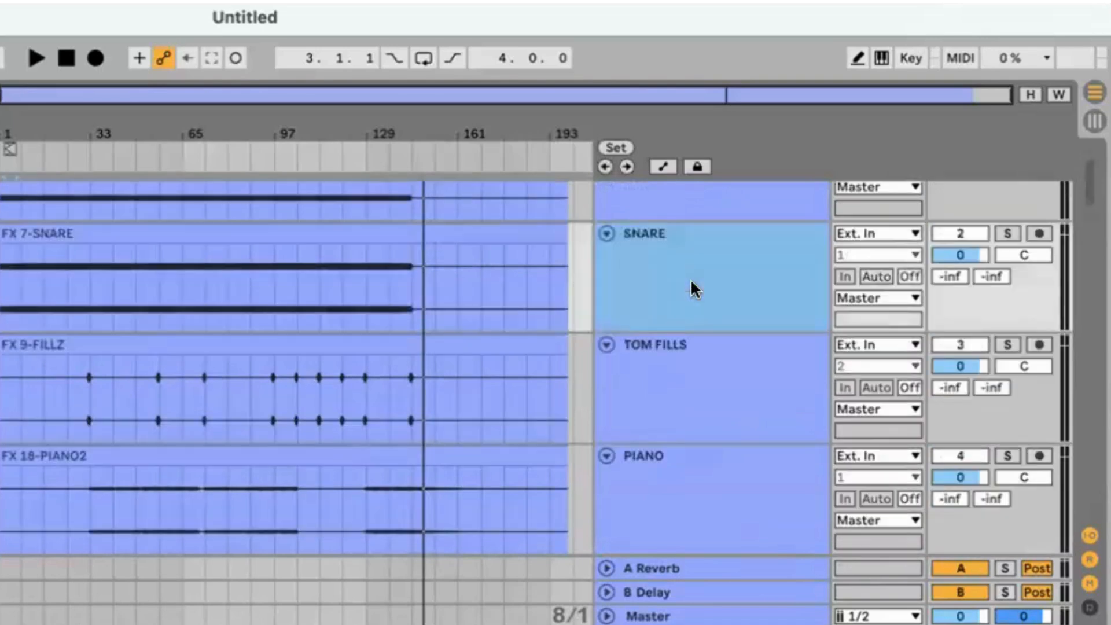
Step: Move the FX 3-HAT track up between SNARE and TOM FILLS and rename it as HAT
scroll(693, 288, "down", 15)
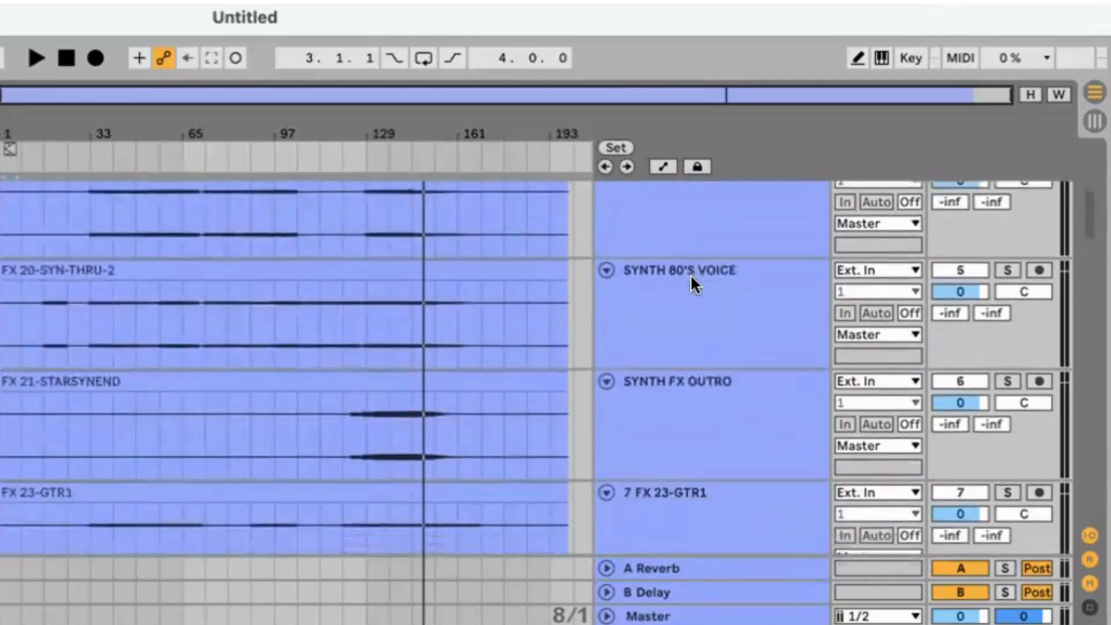
scroll(692, 278, "down", 5)
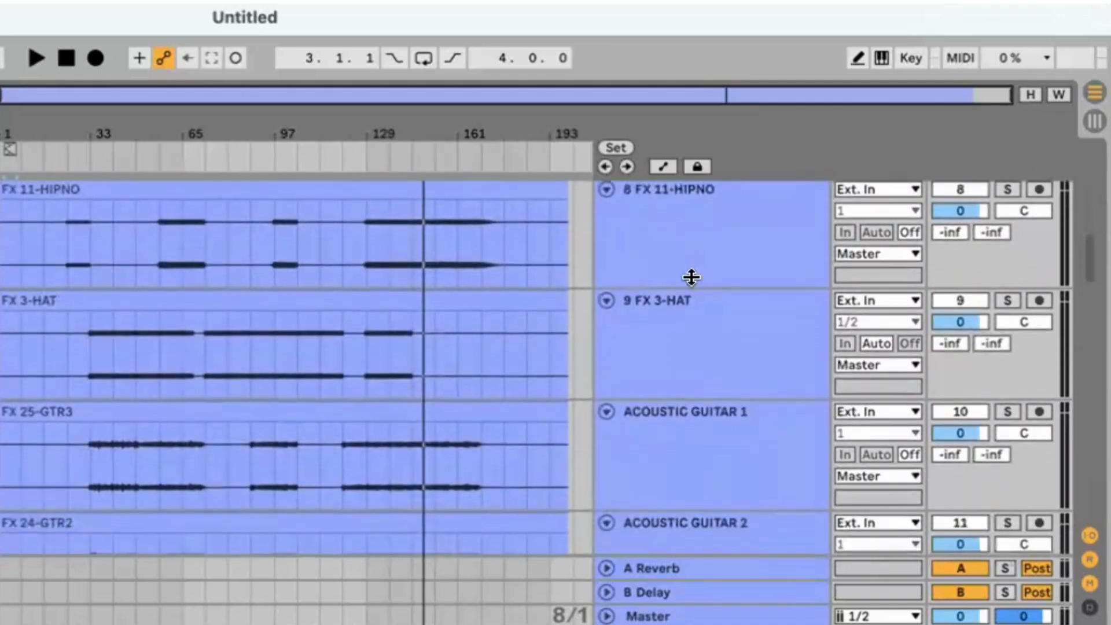
left_click(695, 336)
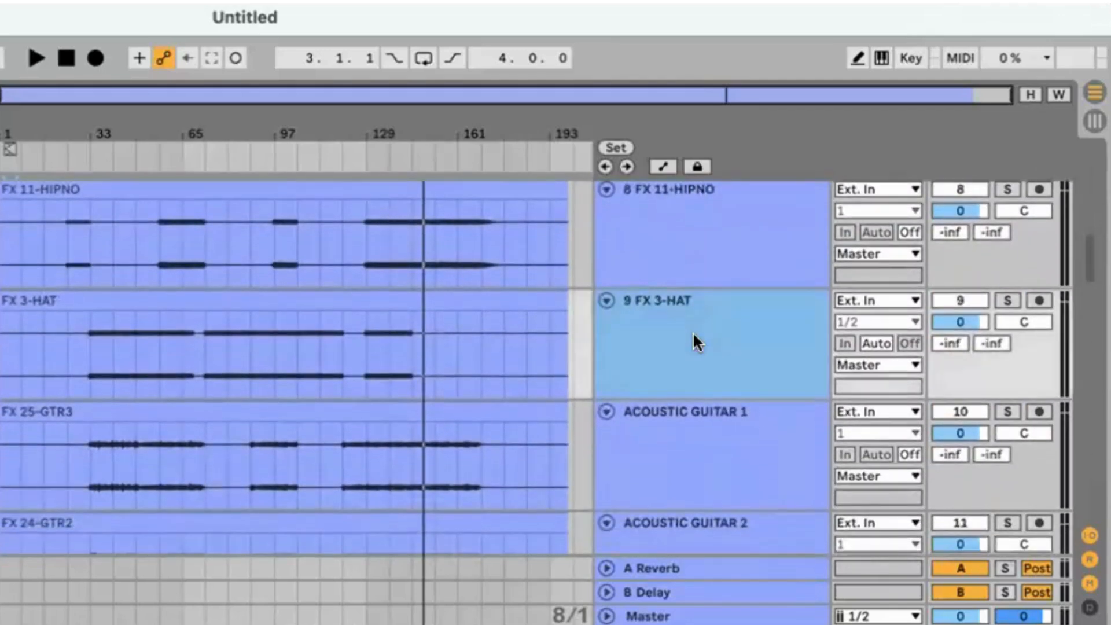
left_click_drag(694, 336, 688, 397)
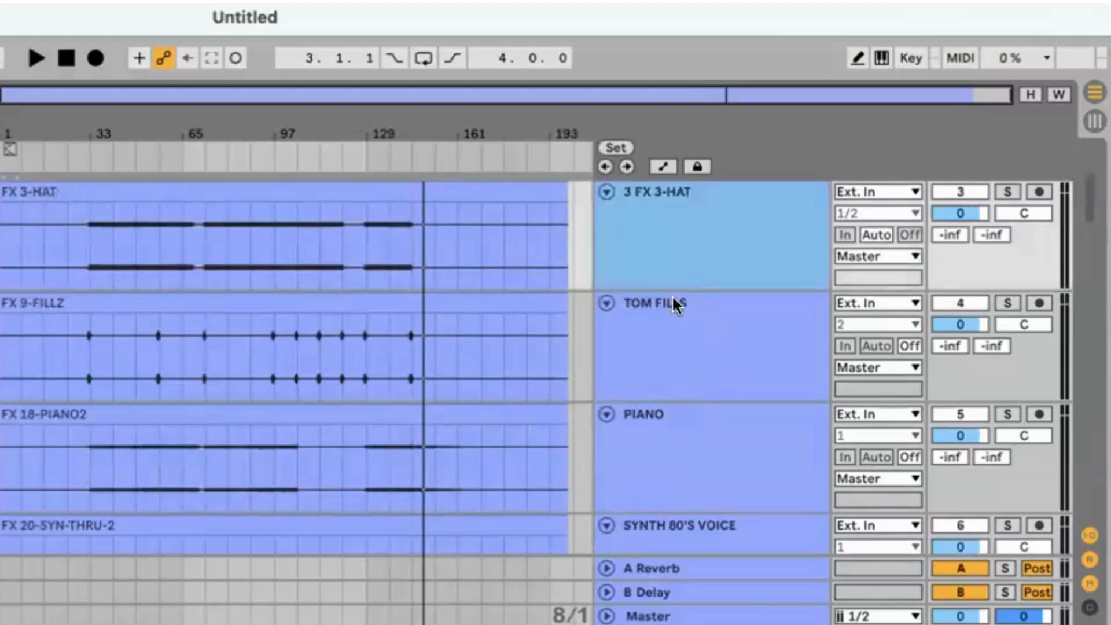
key("super+r")
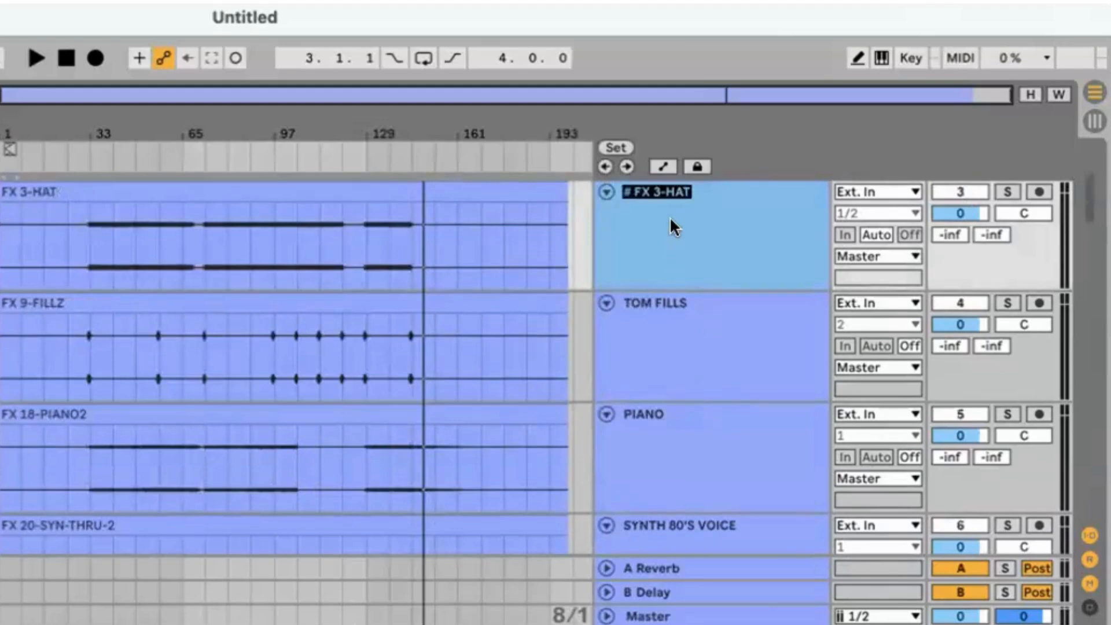
type("H")
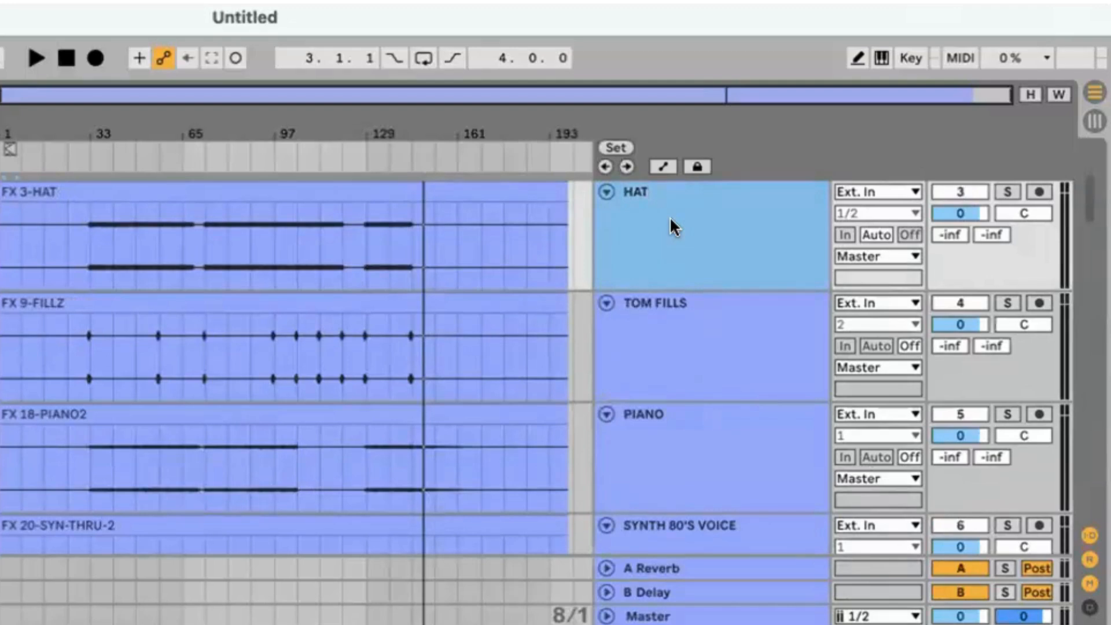
Step: Look through the names and order of all remaining tracks down to the end of the arrangement
scroll(671, 223, "down", 10)
scroll(670, 220, "down", 8)
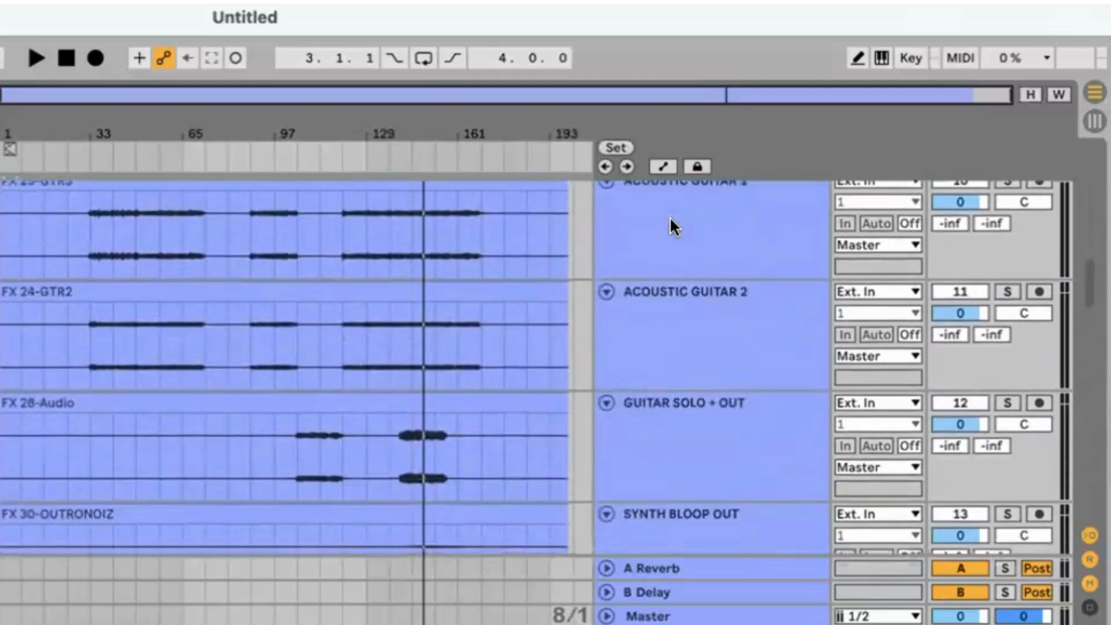
scroll(672, 226, "down", 10)
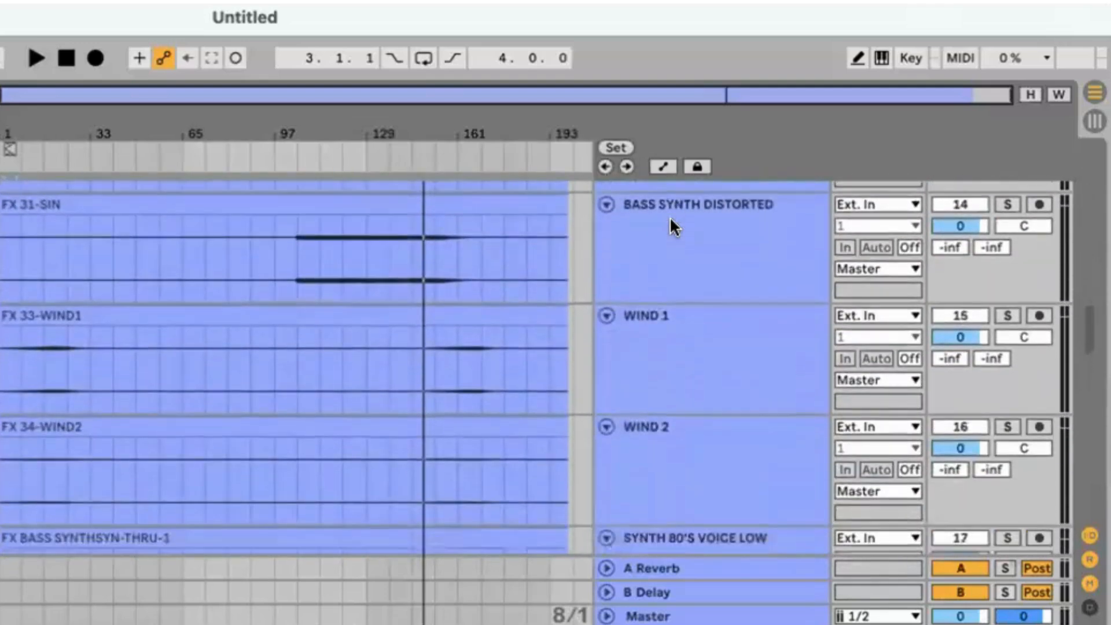
scroll(669, 220, "down", 6)
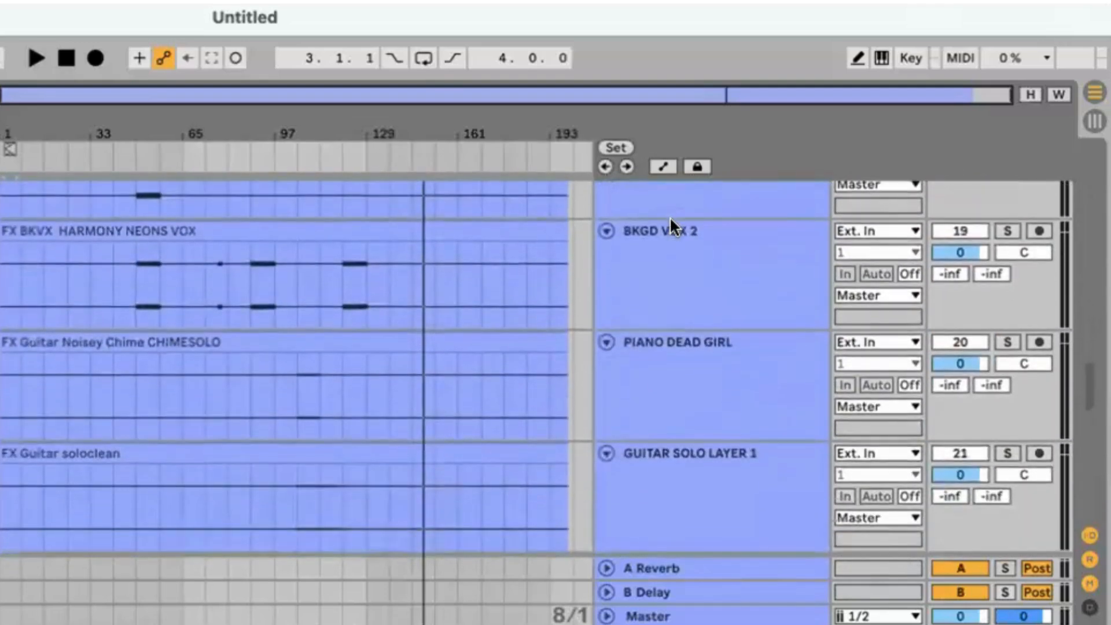
scroll(672, 226, "down", 5)
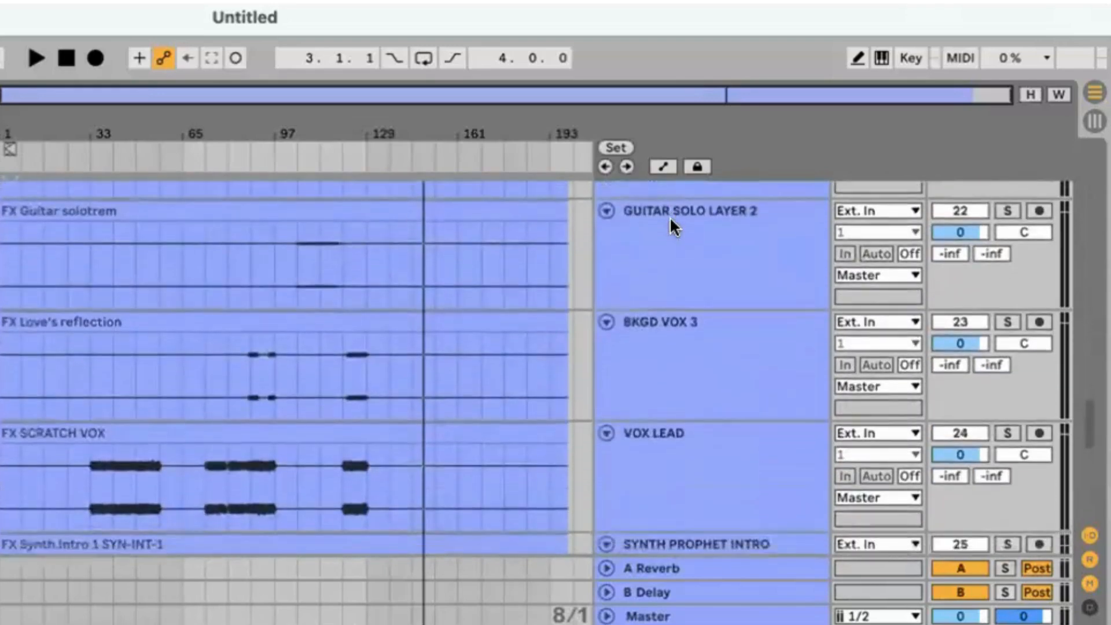
scroll(669, 216, "down", 6)
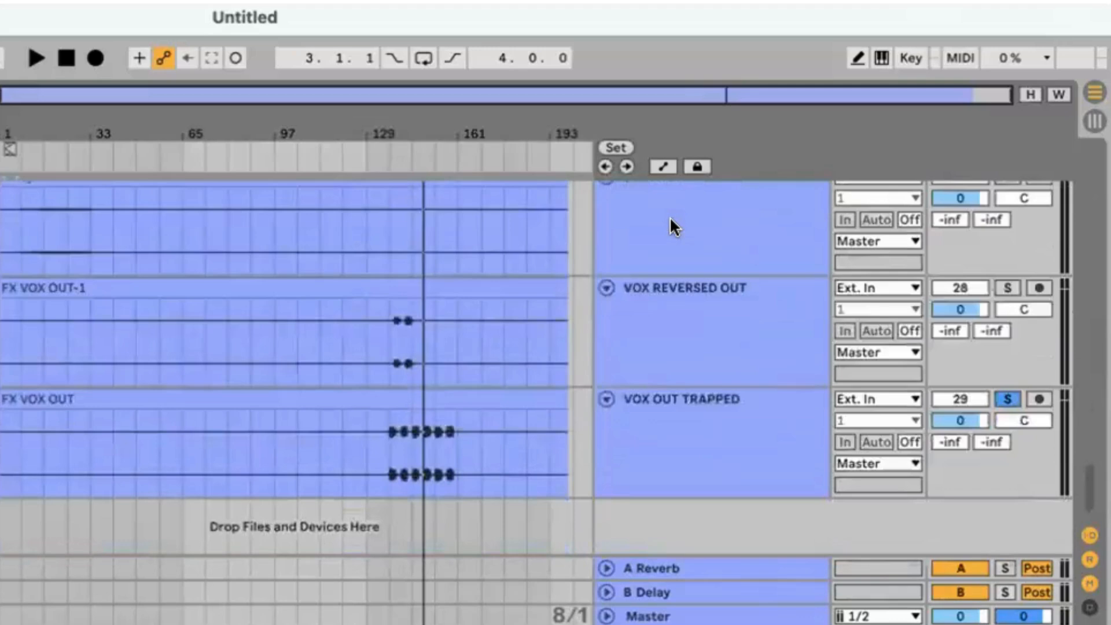
scroll(669, 216, "up", 20)
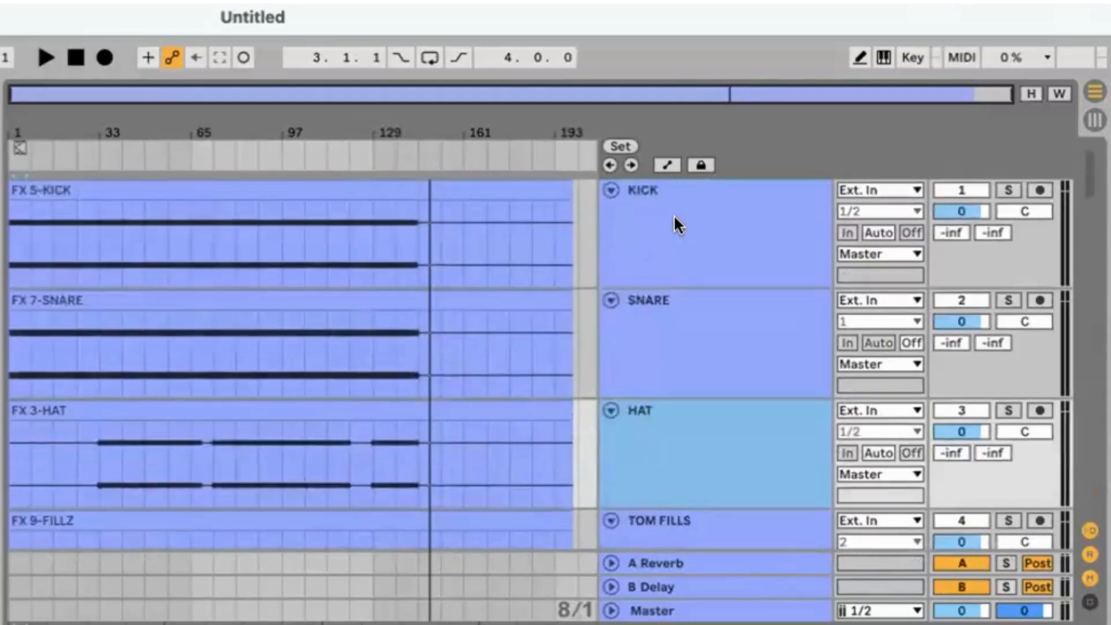
Step: Group the KICK, SNARE, HAT and TOM FILLS tracks together
left_click(674, 218)
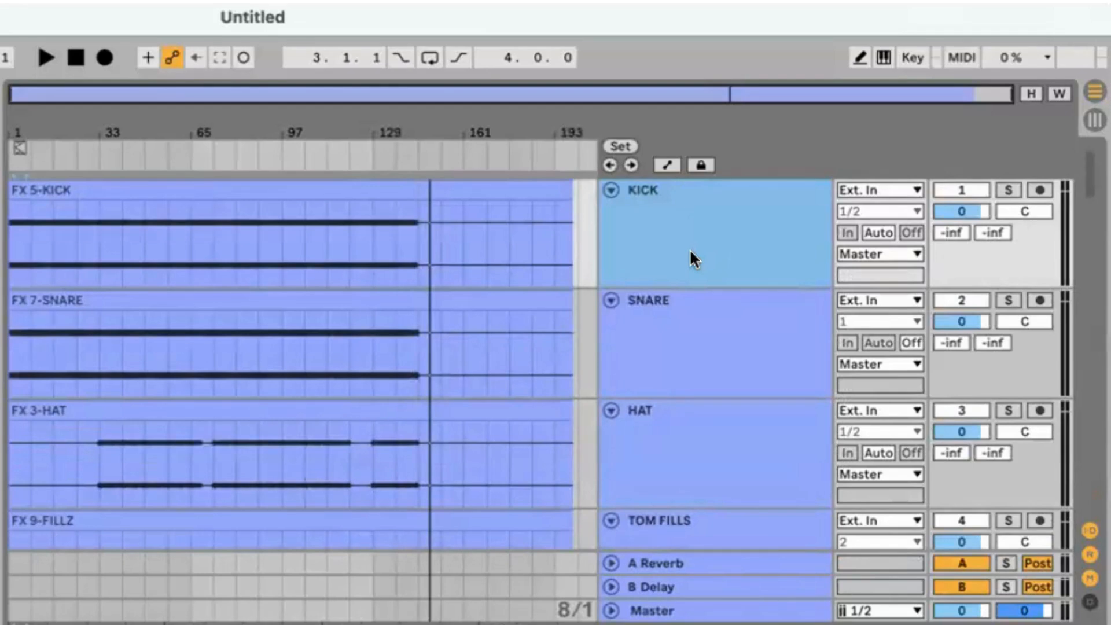
scroll(691, 252, "down", 10)
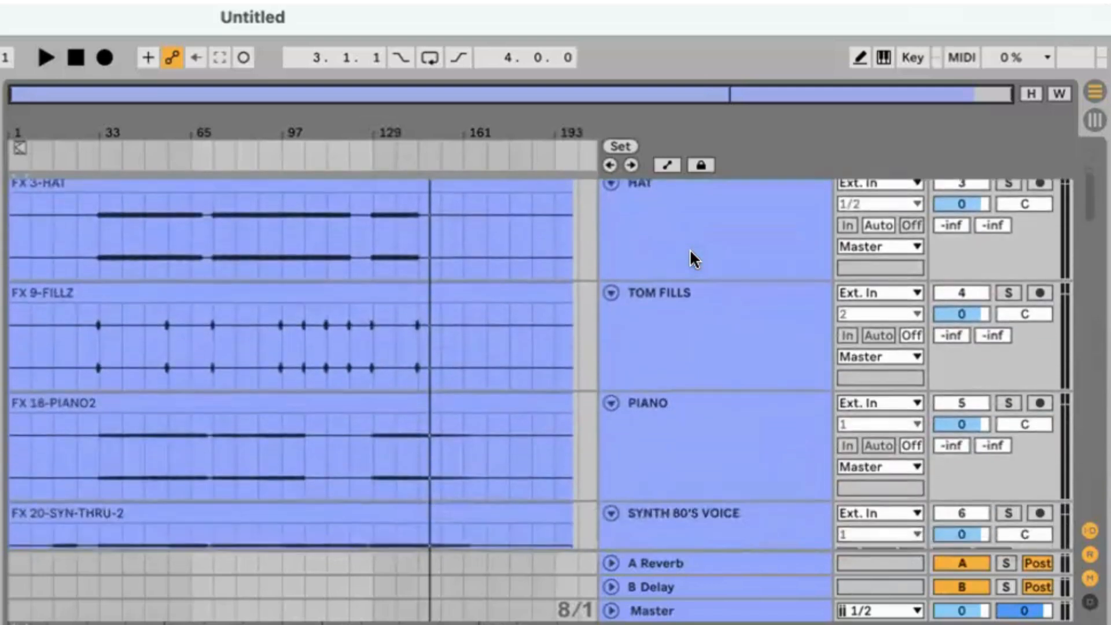
left_click(683, 333, "shift")
scroll(683, 333, "up", 8)
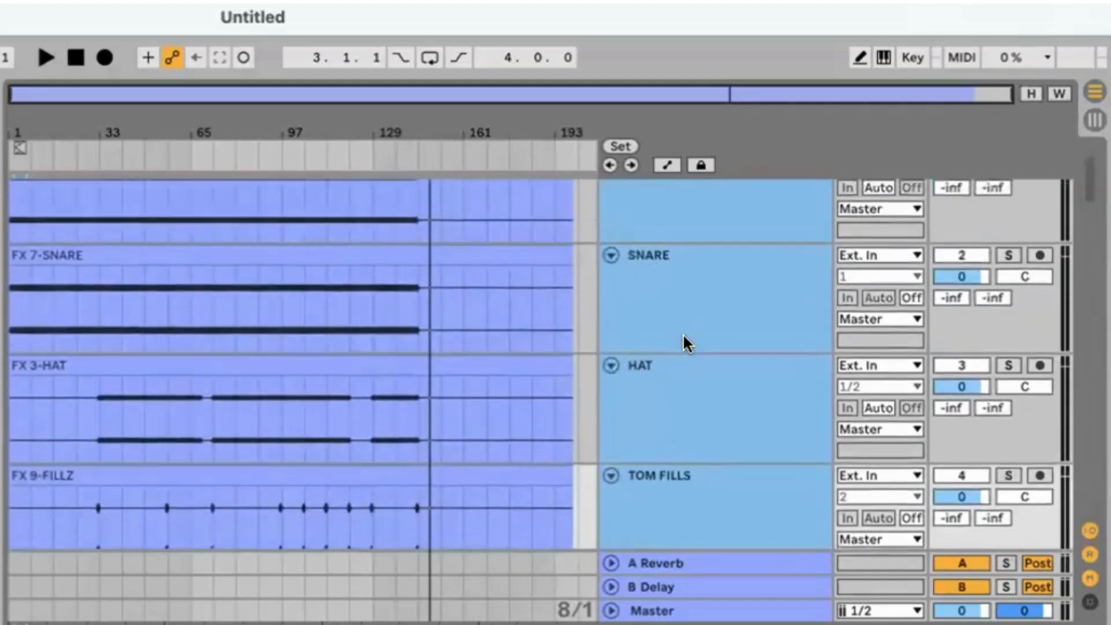
scroll(683, 335, "up", 2)
scroll(684, 336, "down", 3)
scroll(683, 336, "up", 3)
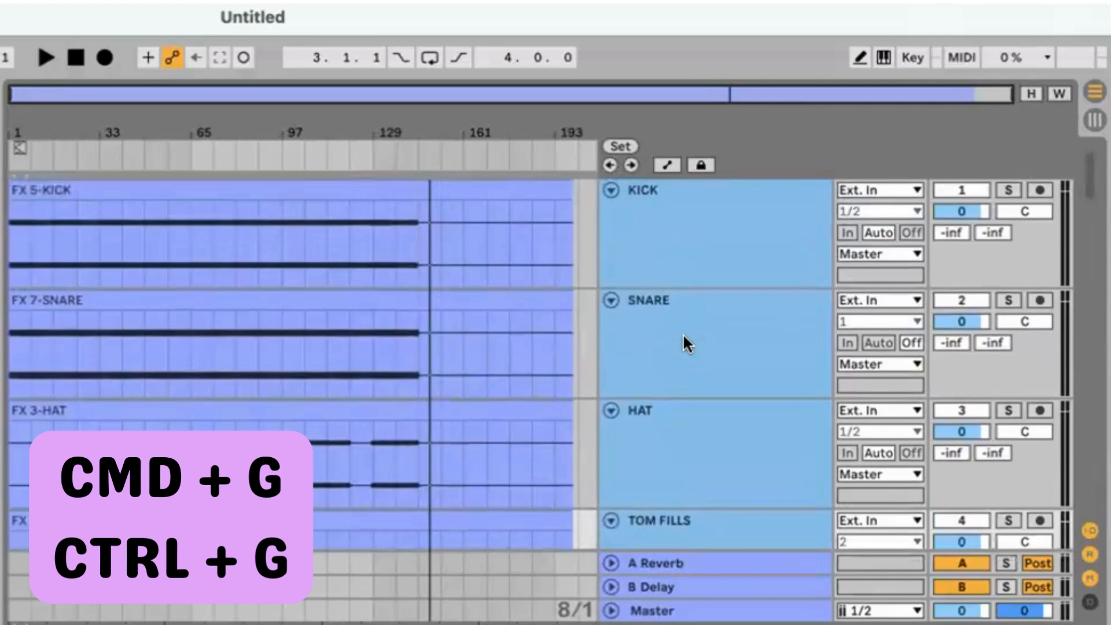
key("super+g")
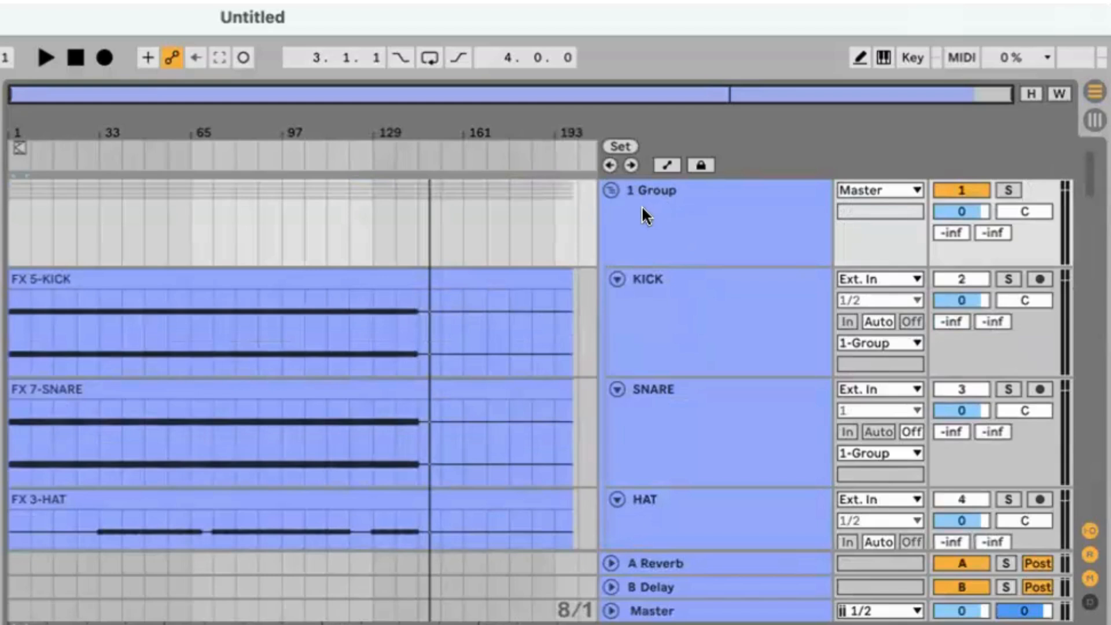
Step: Rename the new group track as DRUMS GROUP
left_click(659, 210)
type("DRUMS GROUP")
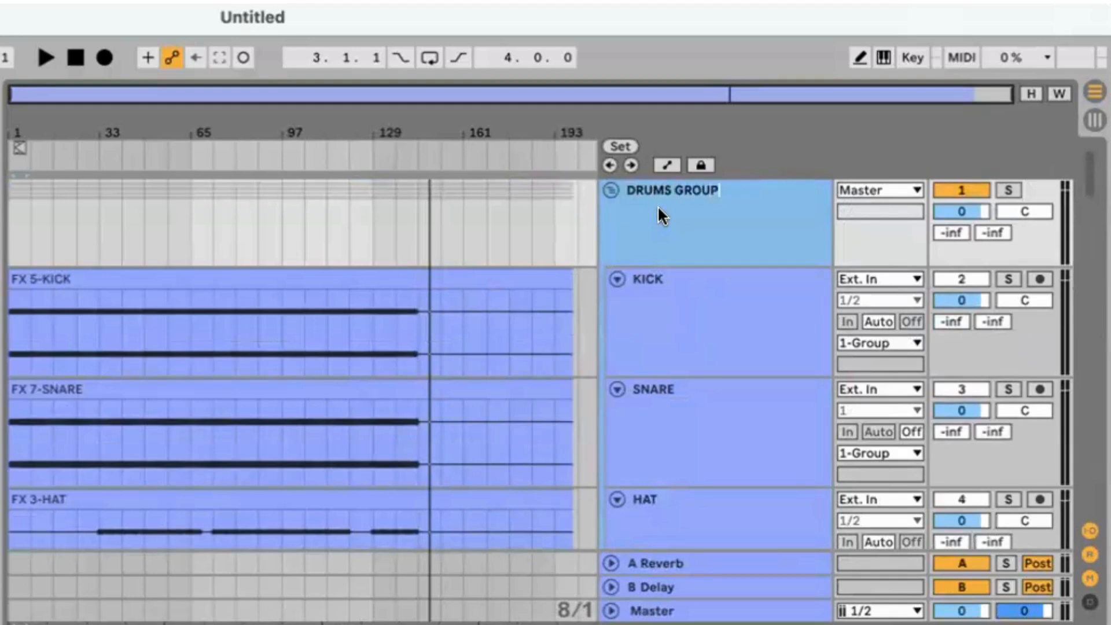
key("Return")
Step: Color the SNARE track purple and assign the track color to its clips
left_click(694, 295)
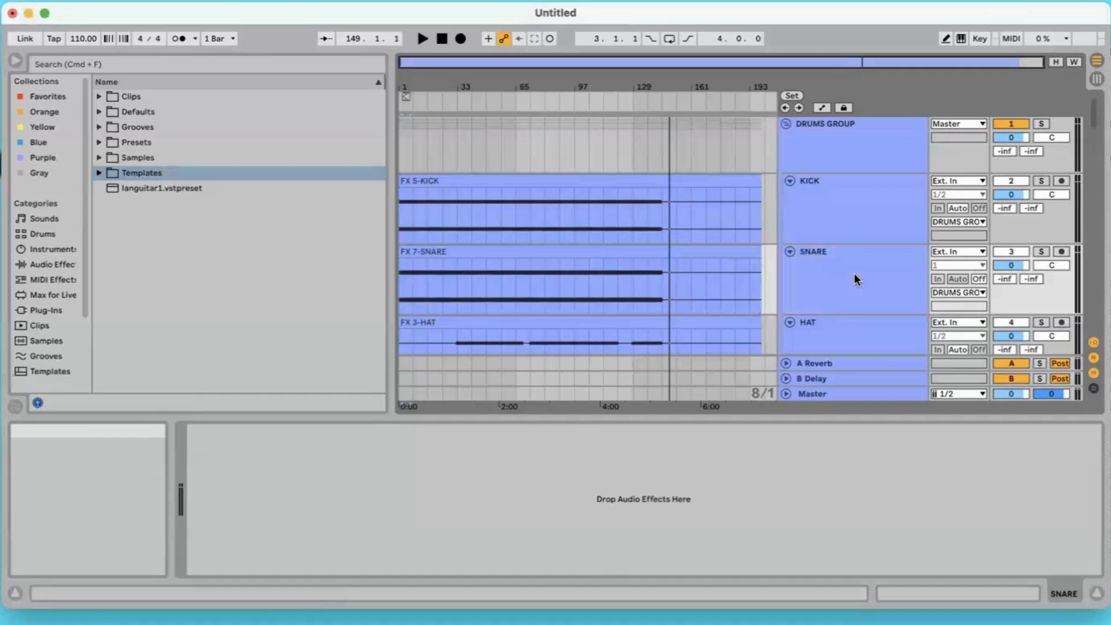
right_click(857, 279)
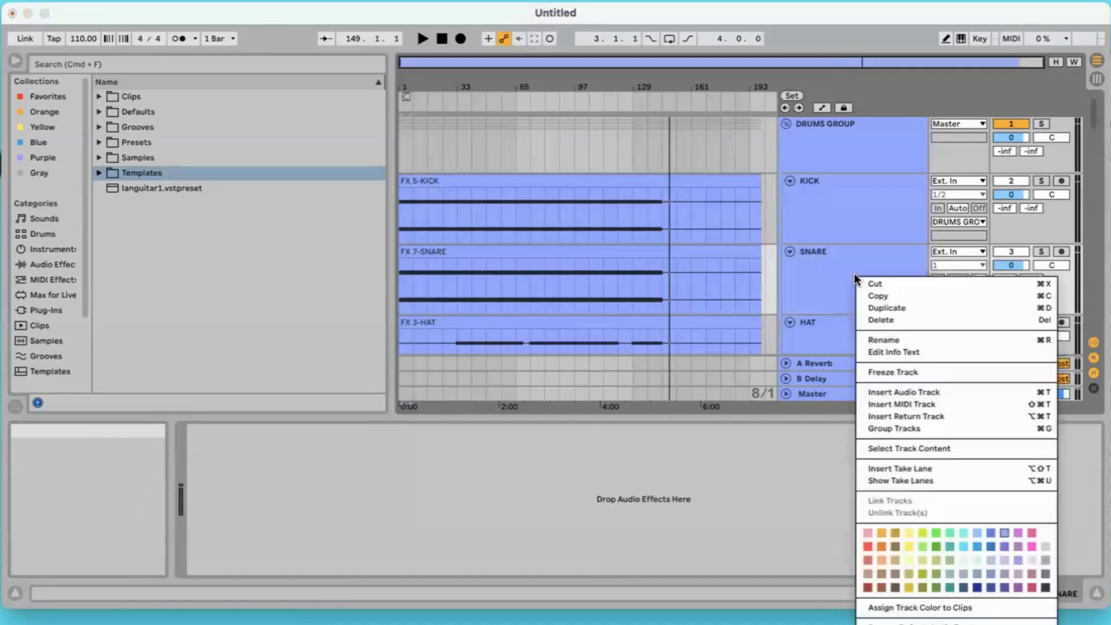
left_click(1006, 547)
right_click(898, 273)
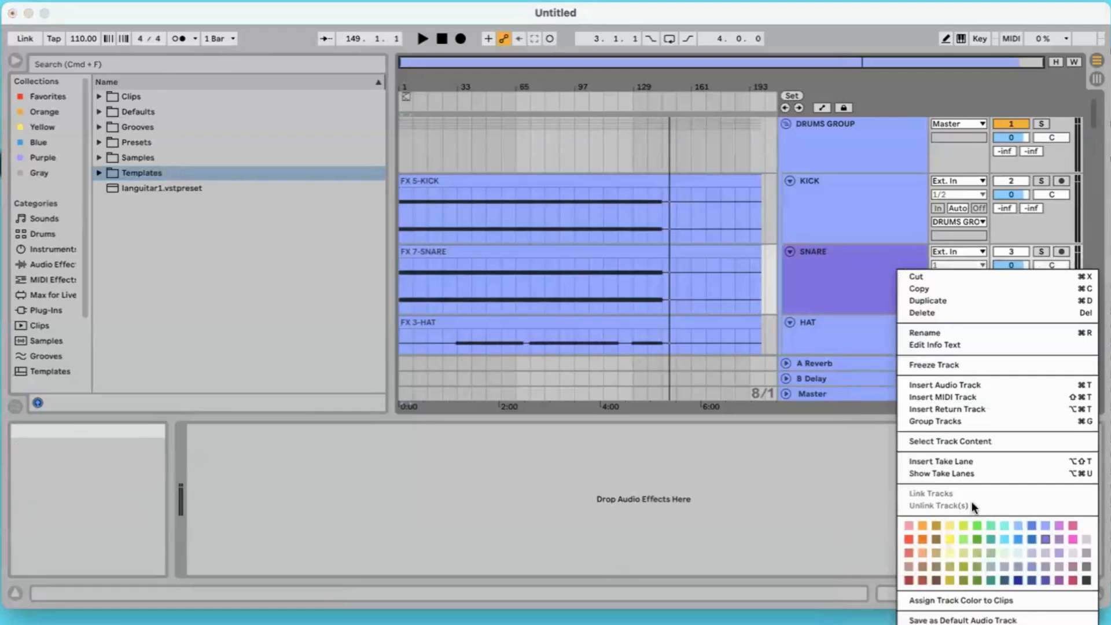
left_click(1019, 601)
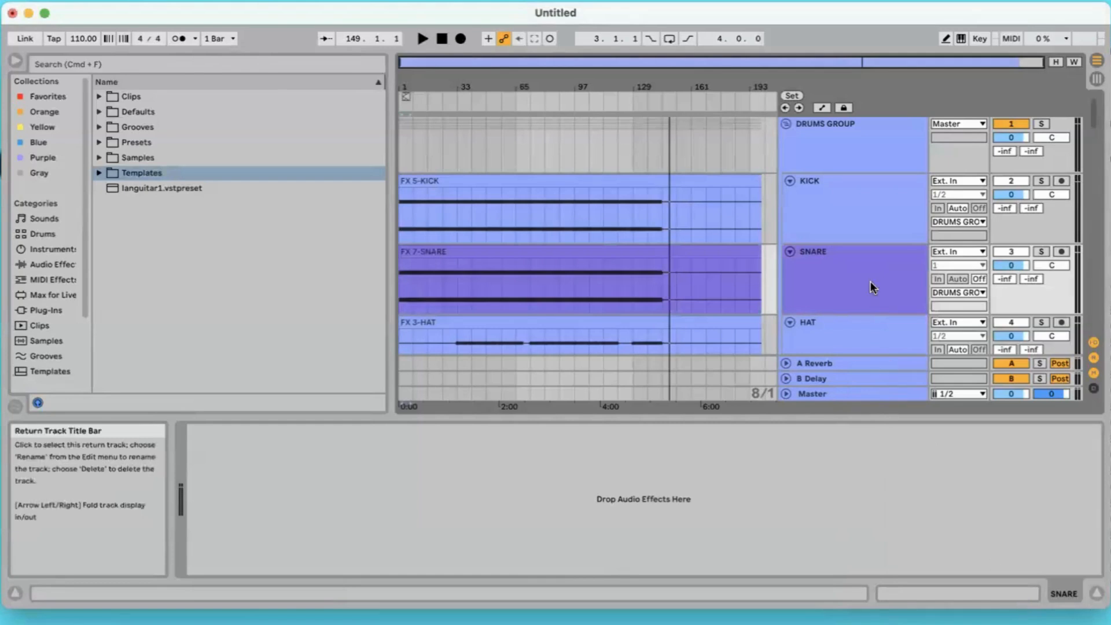
Step: Color the HAT track pale lilac and assign the track color to its clips
scroll(870, 282, "down", 5)
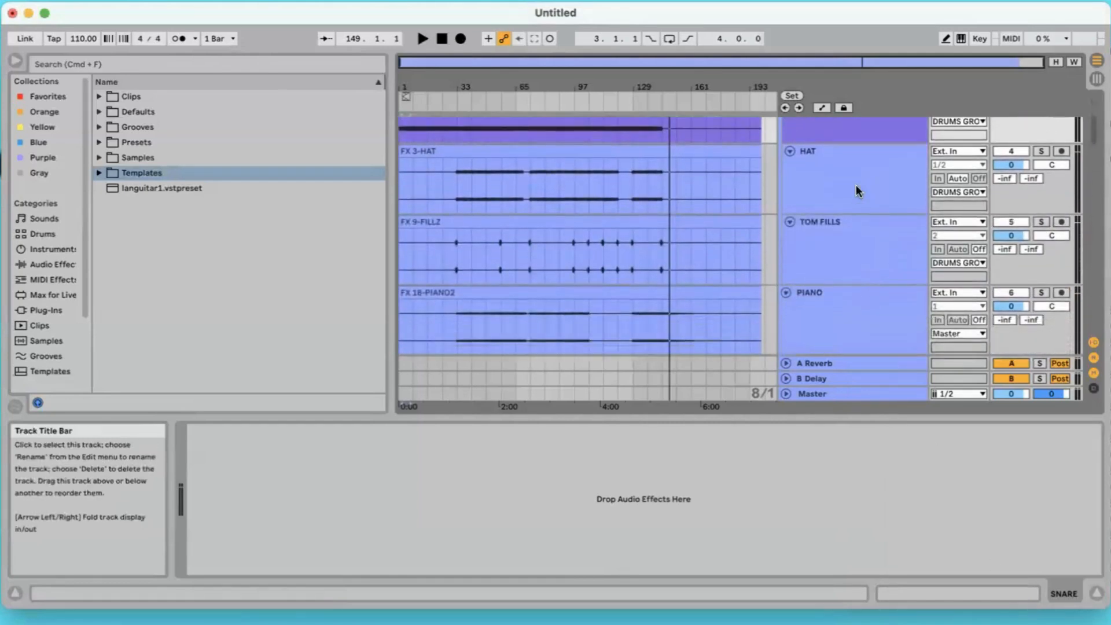
left_click(857, 187)
right_click(858, 190)
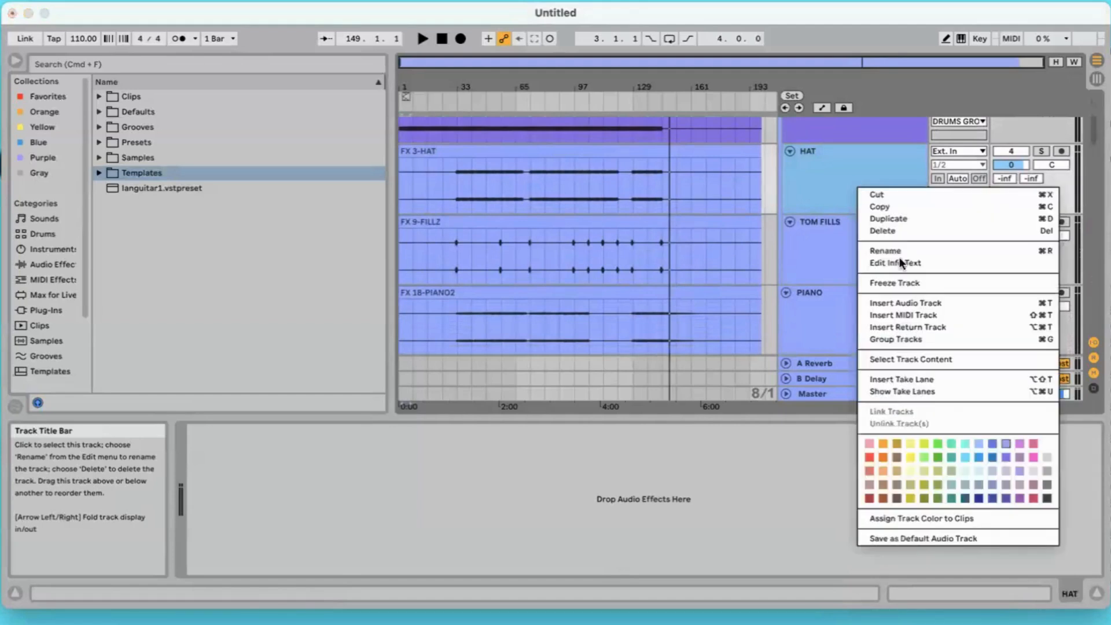
left_click(1007, 470)
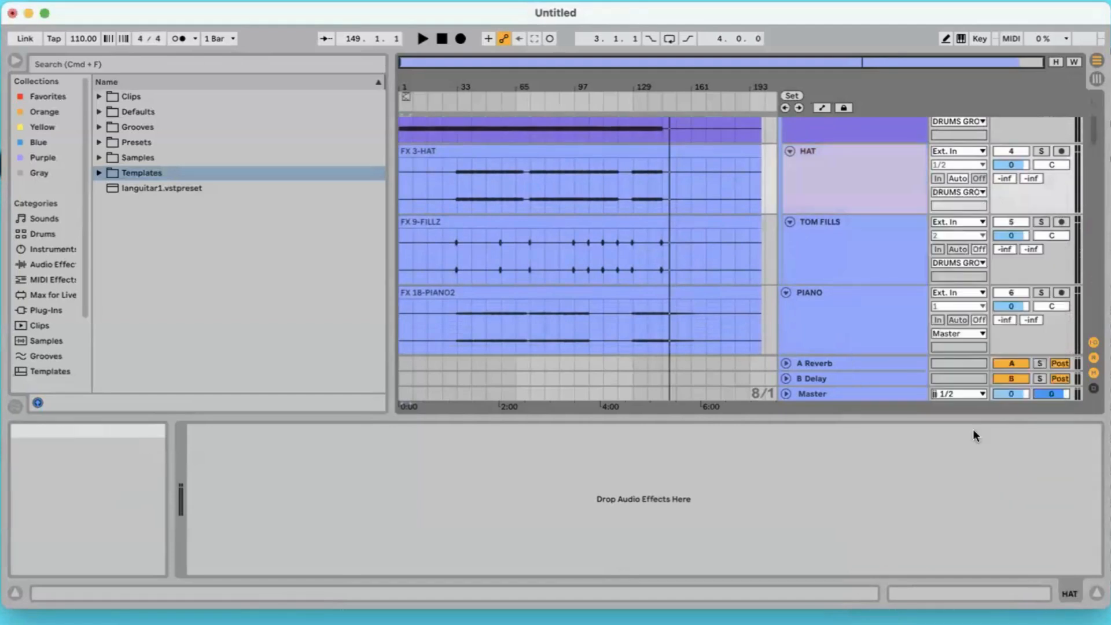
right_click(895, 167)
left_click(970, 502)
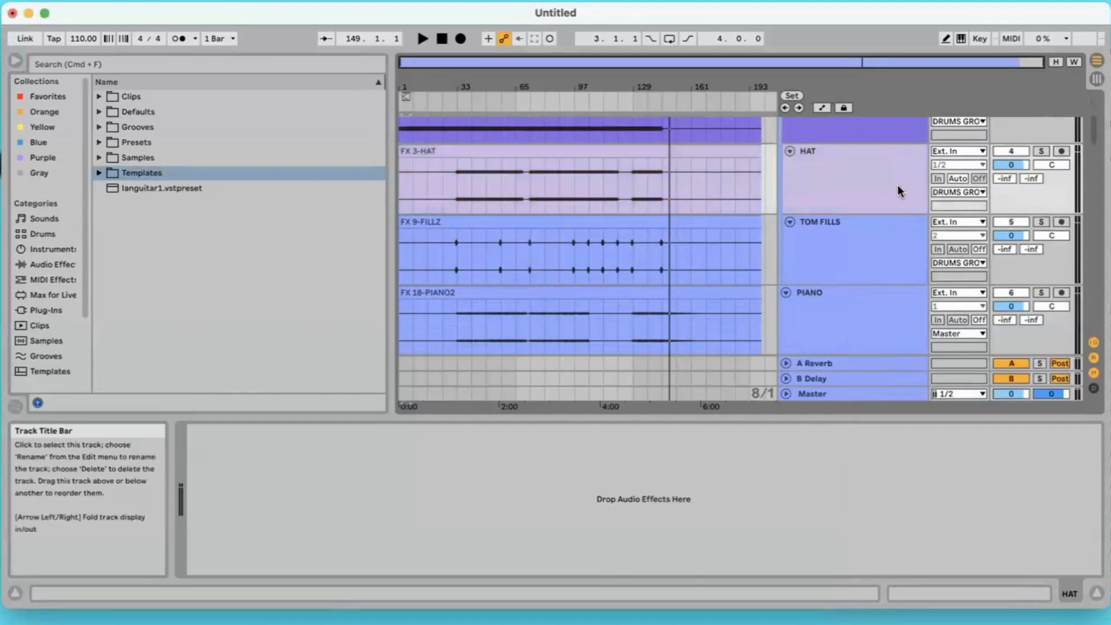
Step: Color the TOM FILLS track bright pink and assign the track color to its clips
left_click(895, 233)
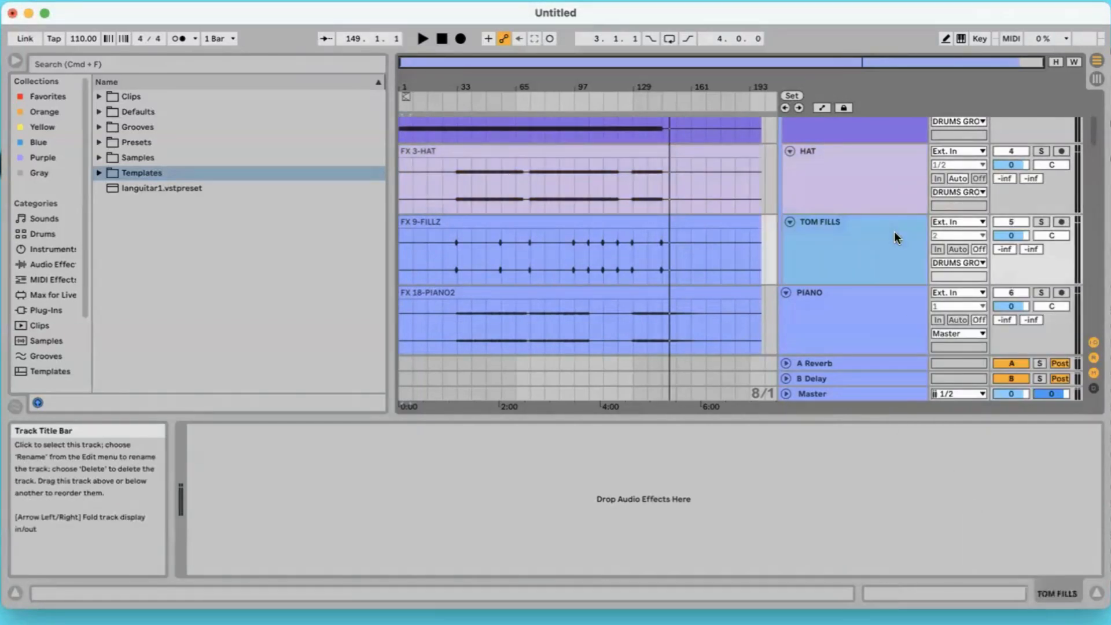
right_click(895, 233)
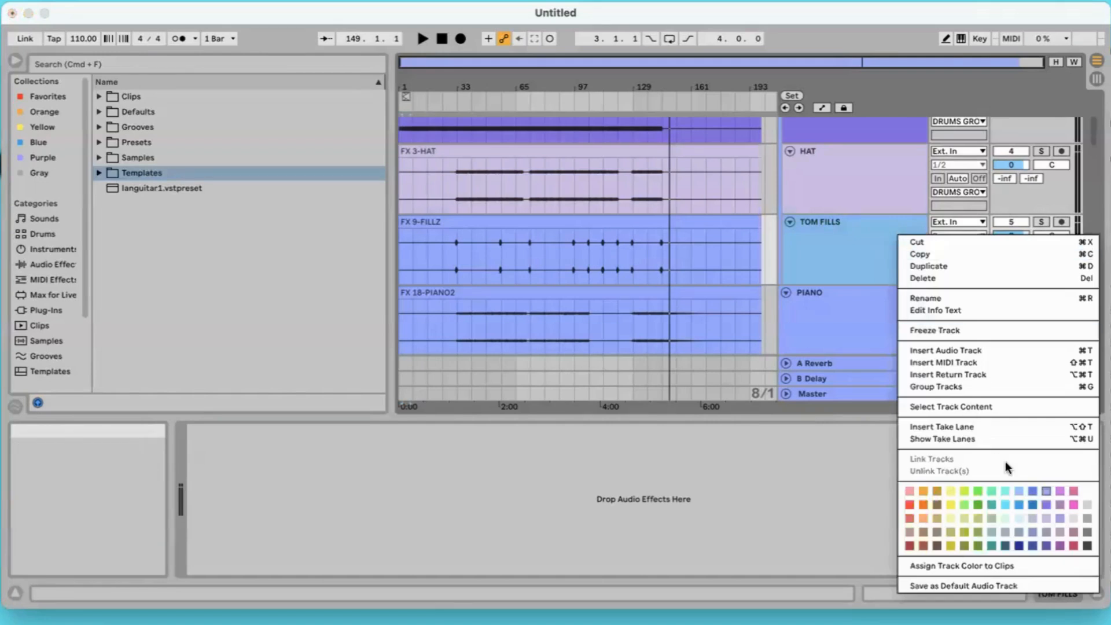
left_click(1072, 506)
right_click(900, 251)
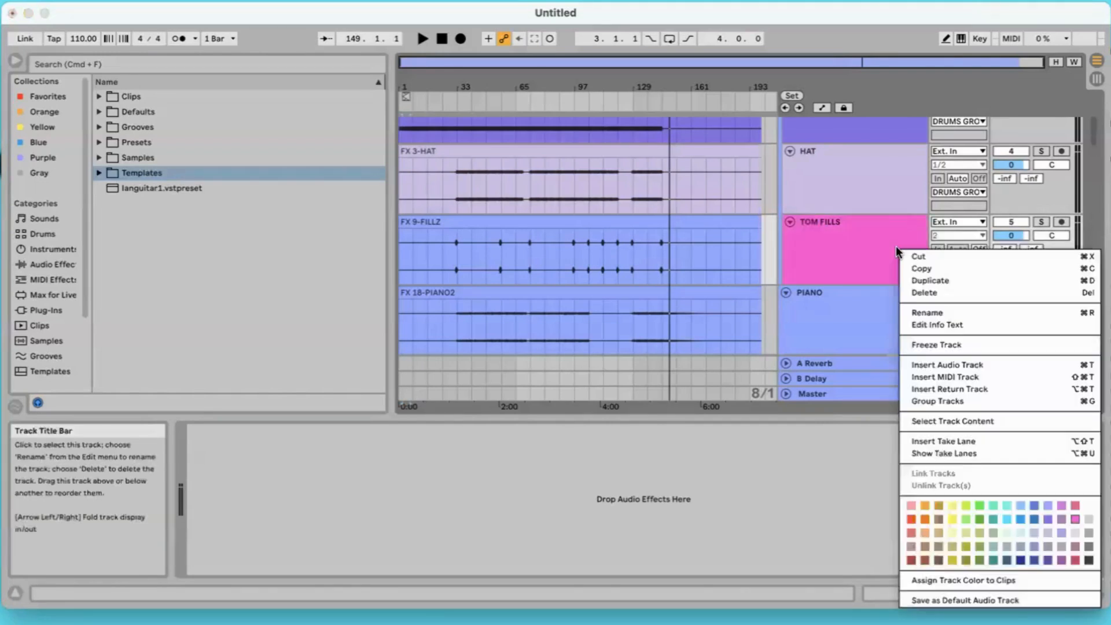
left_click(965, 579)
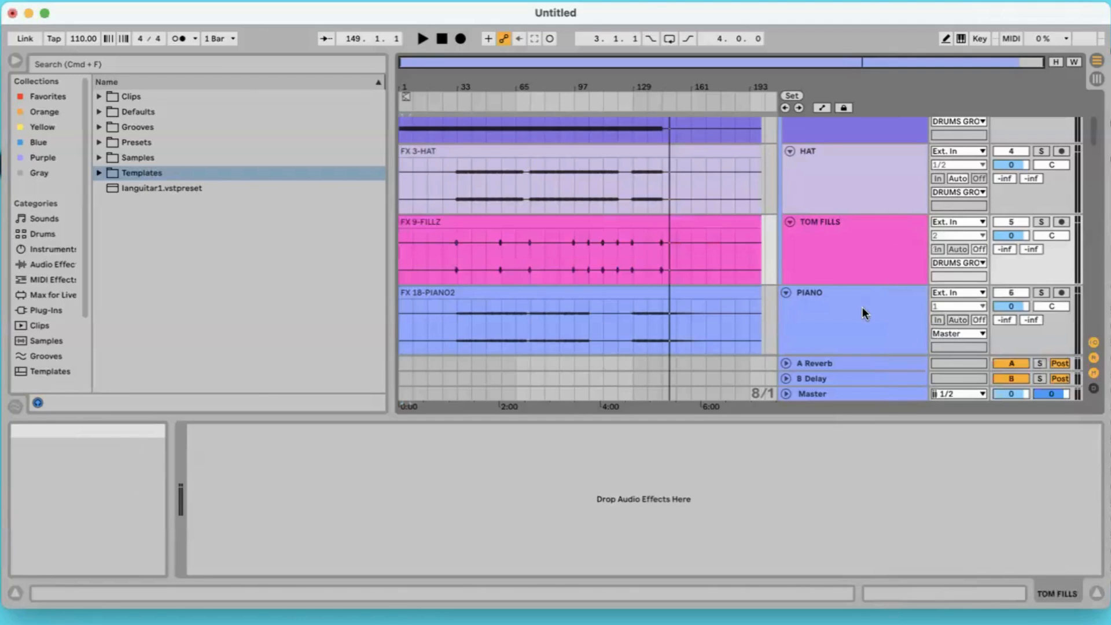
Step: Enlarge the window to full screen and fold the DRUMS GROUP so its tracks are hidden
scroll(851, 289, "up", 3)
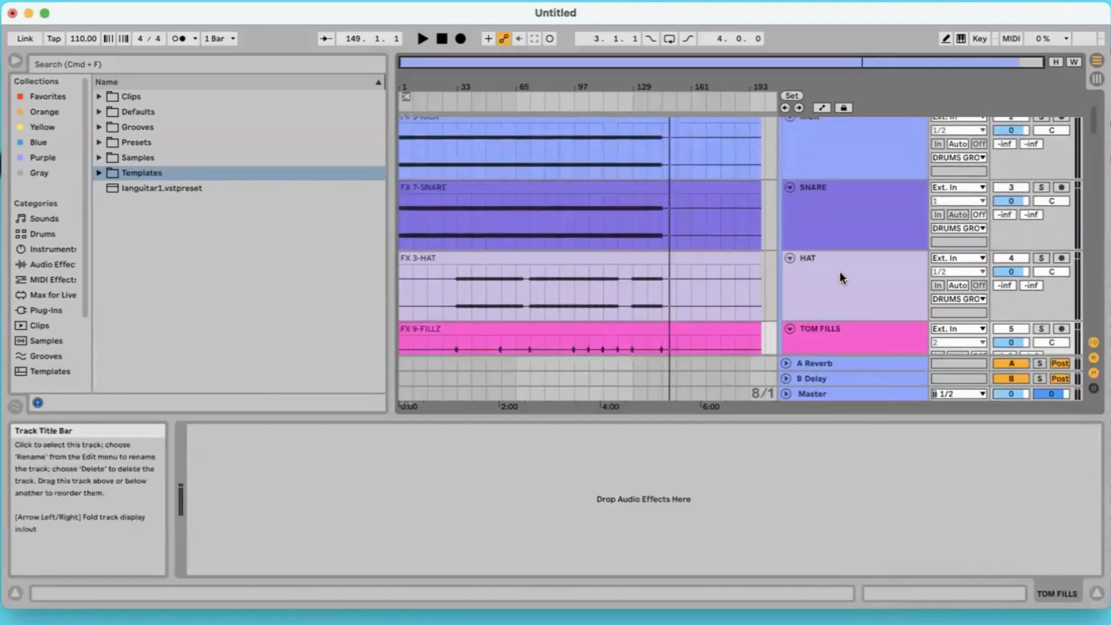
key("Left")
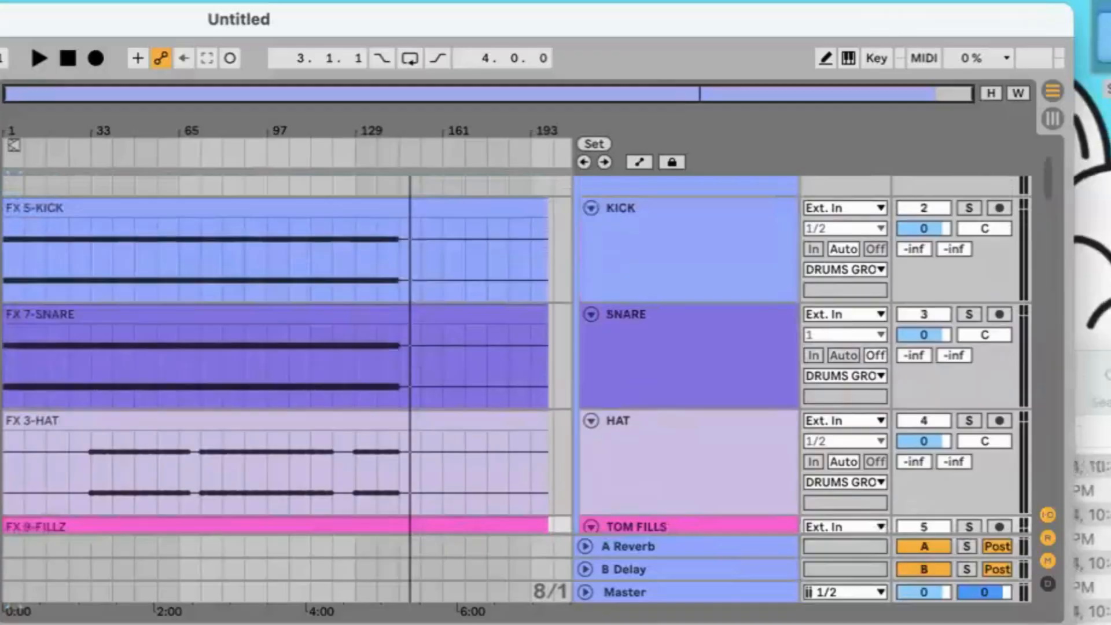
left_click(46, 13)
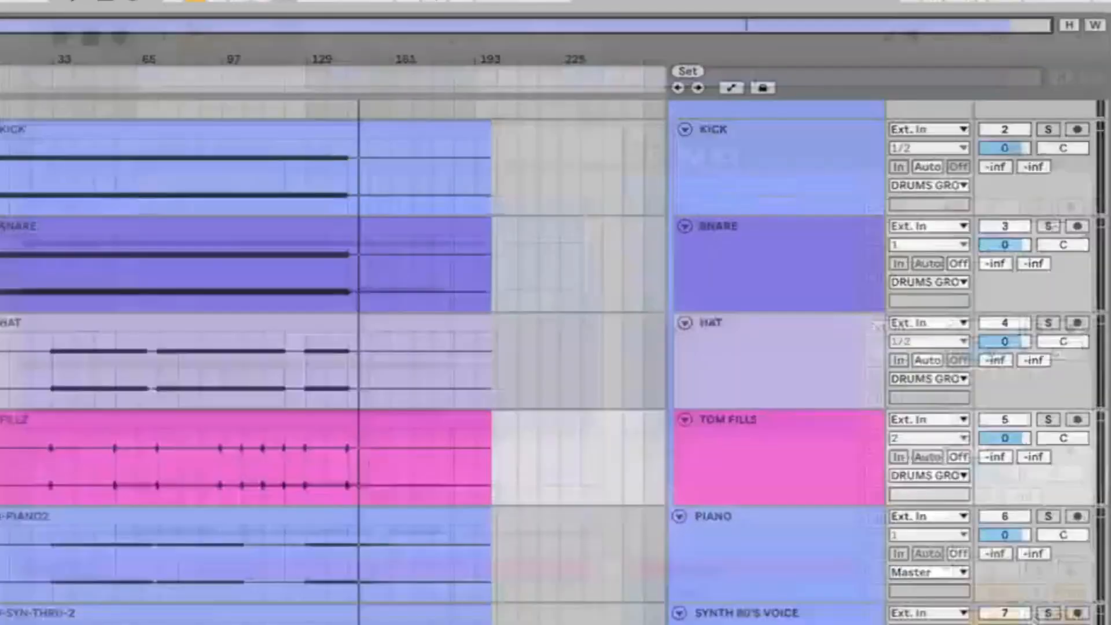
scroll(655, 269, "up", 2)
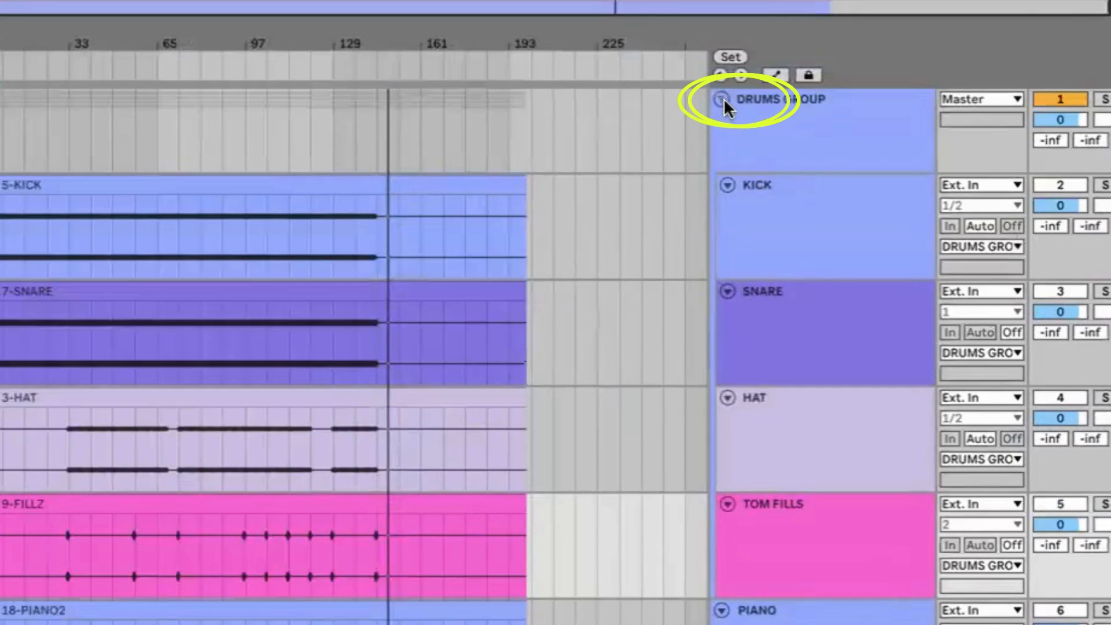
left_click(723, 100)
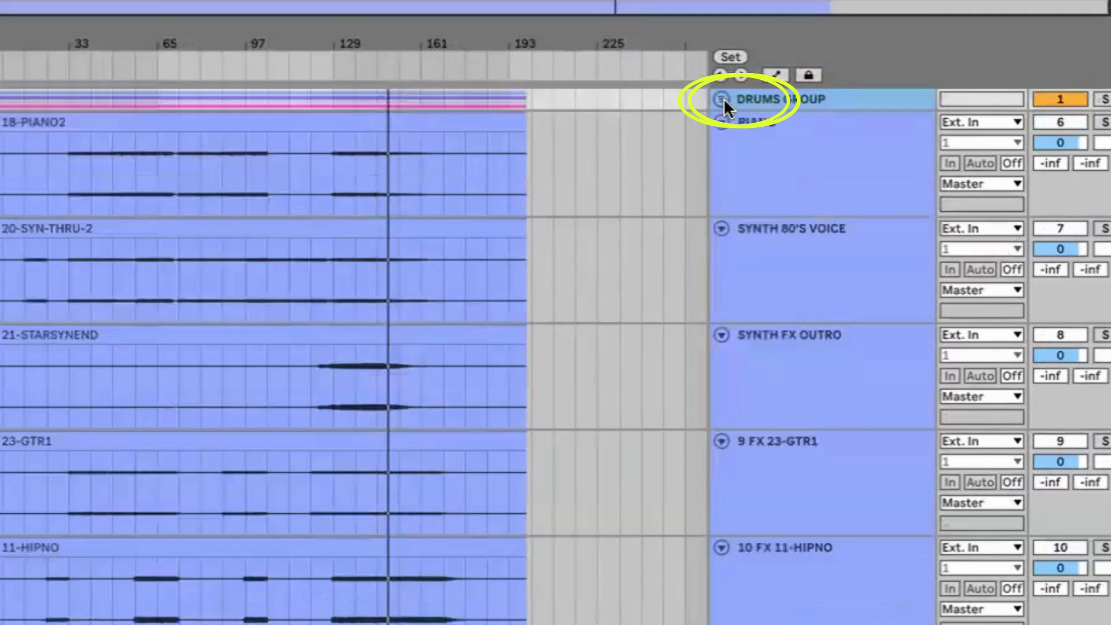
left_click(723, 99)
left_click(723, 100)
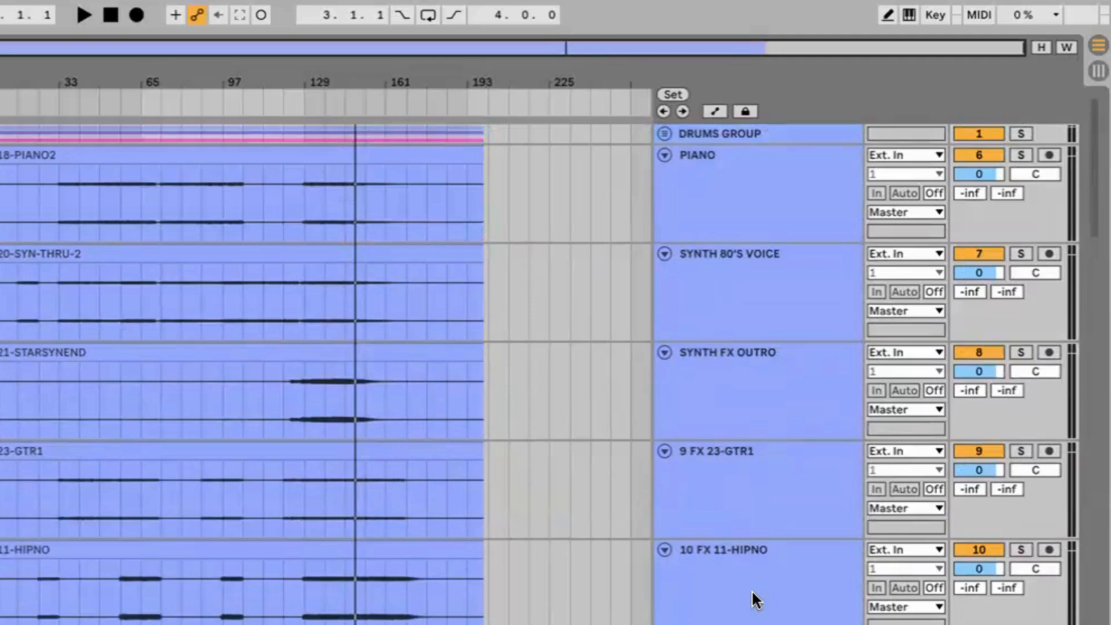
Step: Move the SYNTH BASS INTRO track up to directly below the DRUMS GROUP
scroll(751, 589, "down", 10)
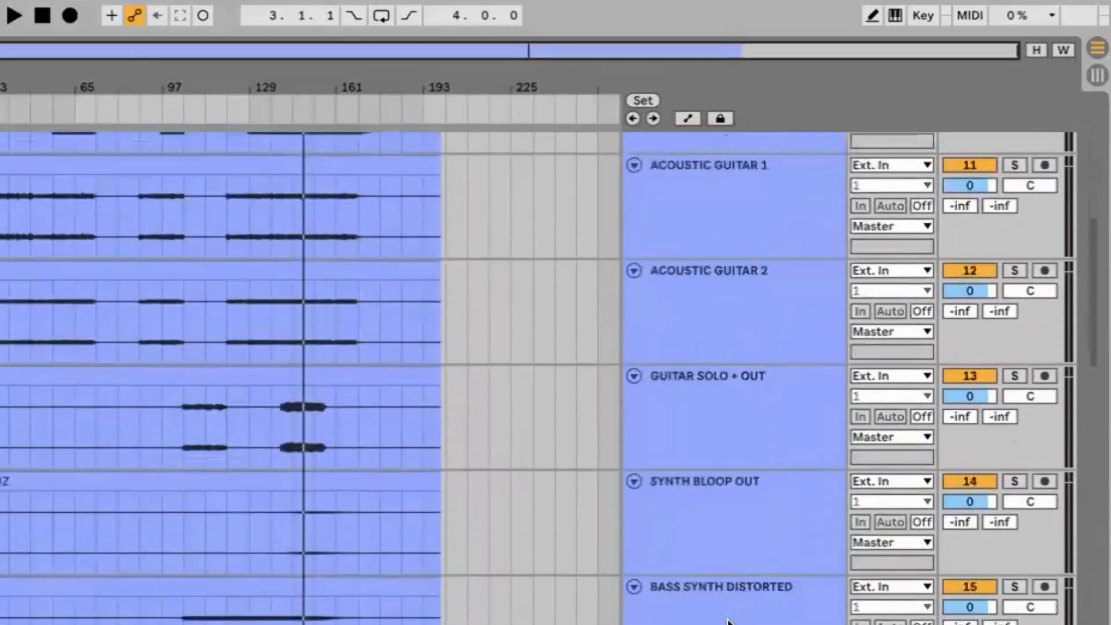
scroll(728, 621, "down", 12)
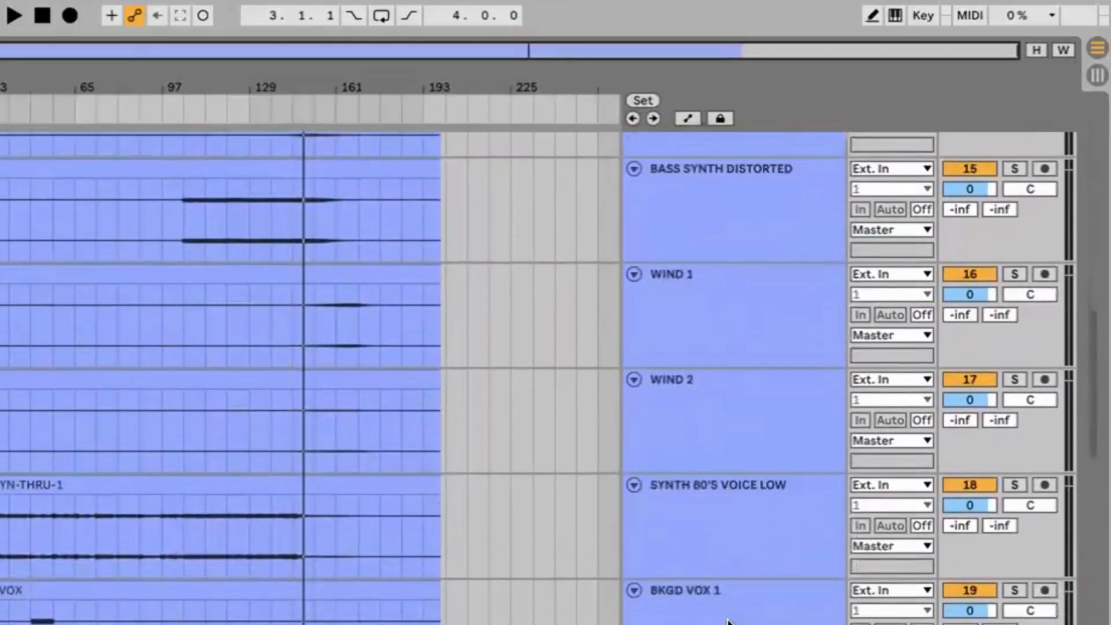
scroll(728, 621, "down", 14)
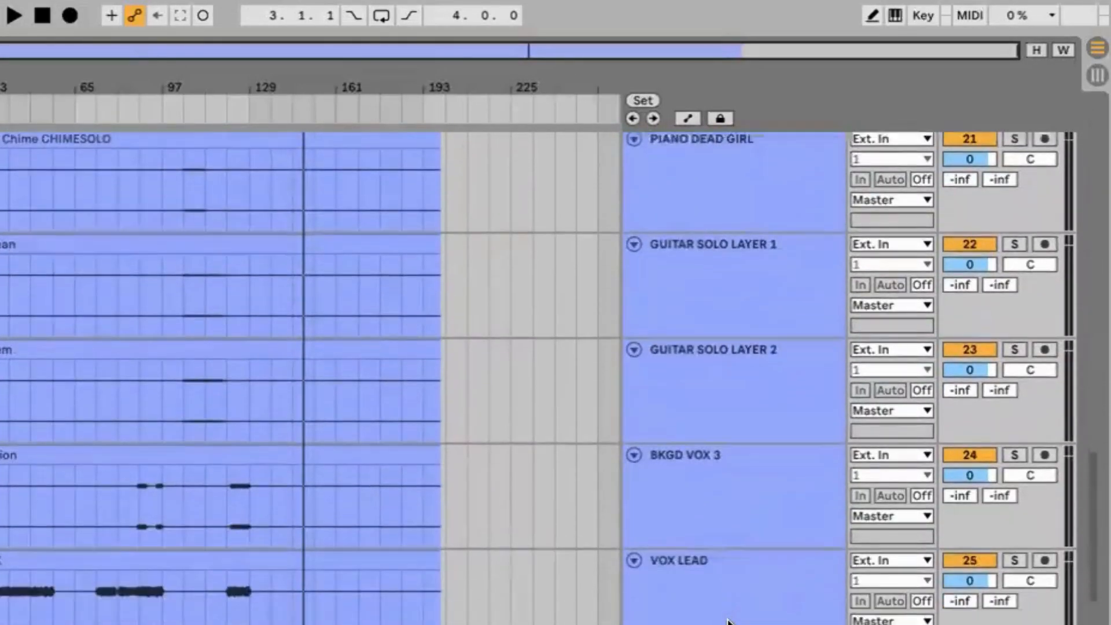
left_click(722, 546)
left_click_drag(731, 547, 708, 170)
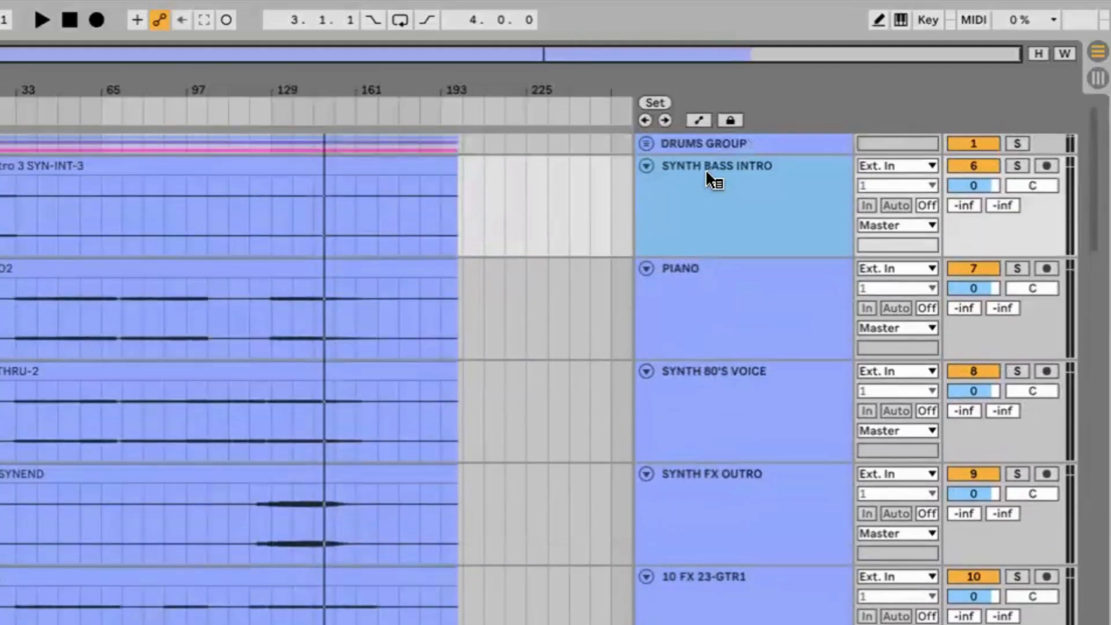
Step: Color the SYNTH BASS INTRO track lime green and assign the track color to its clips
right_click(706, 169)
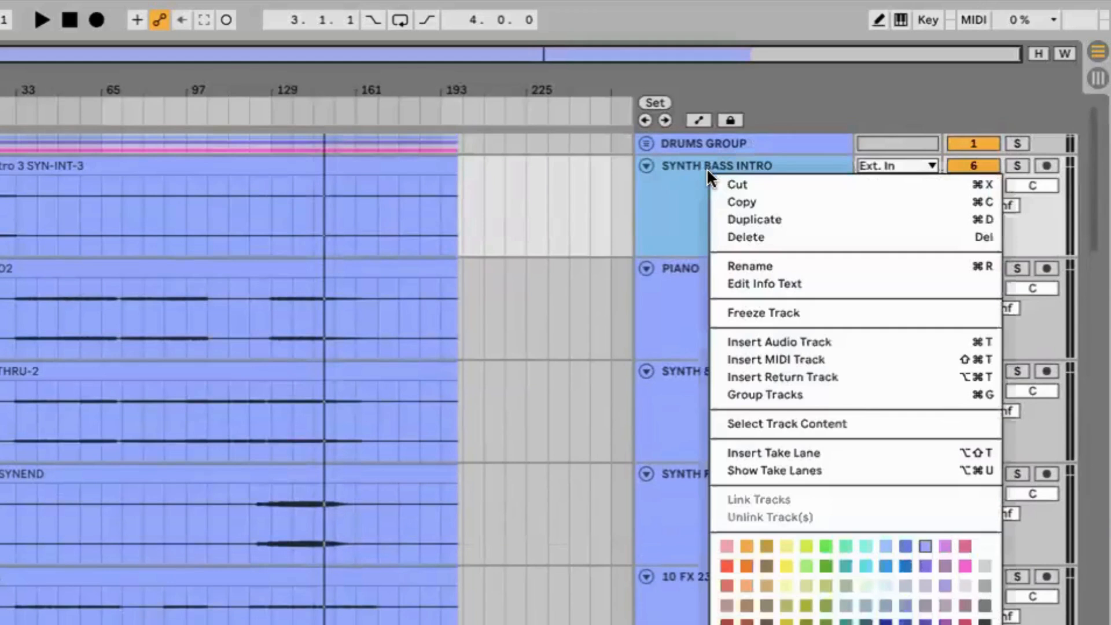
left_click(800, 548)
right_click(675, 200)
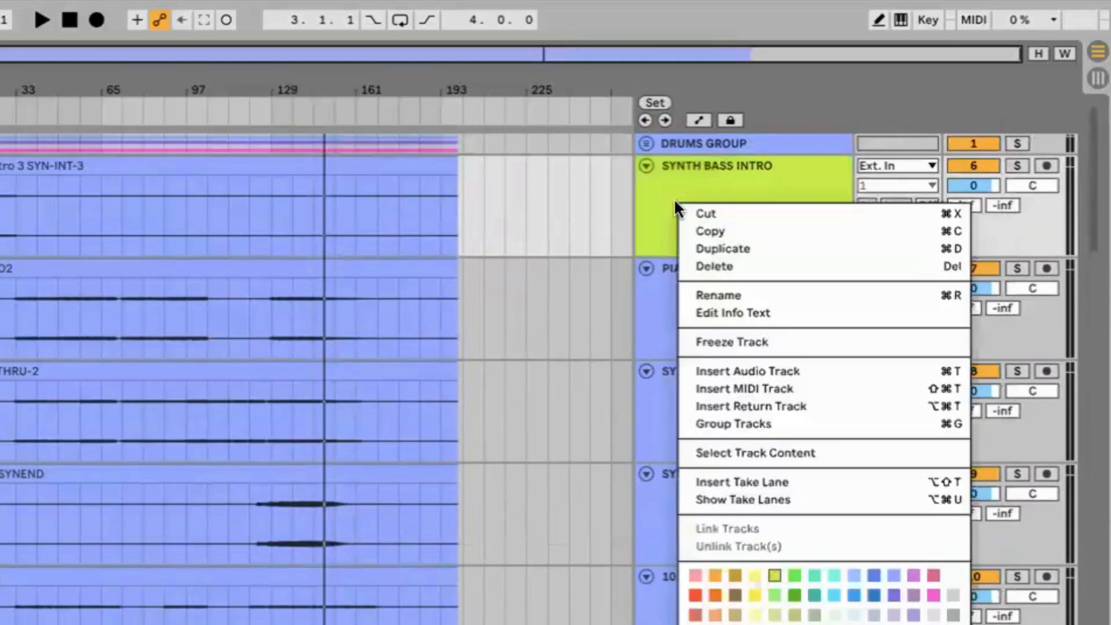
left_click(775, 624)
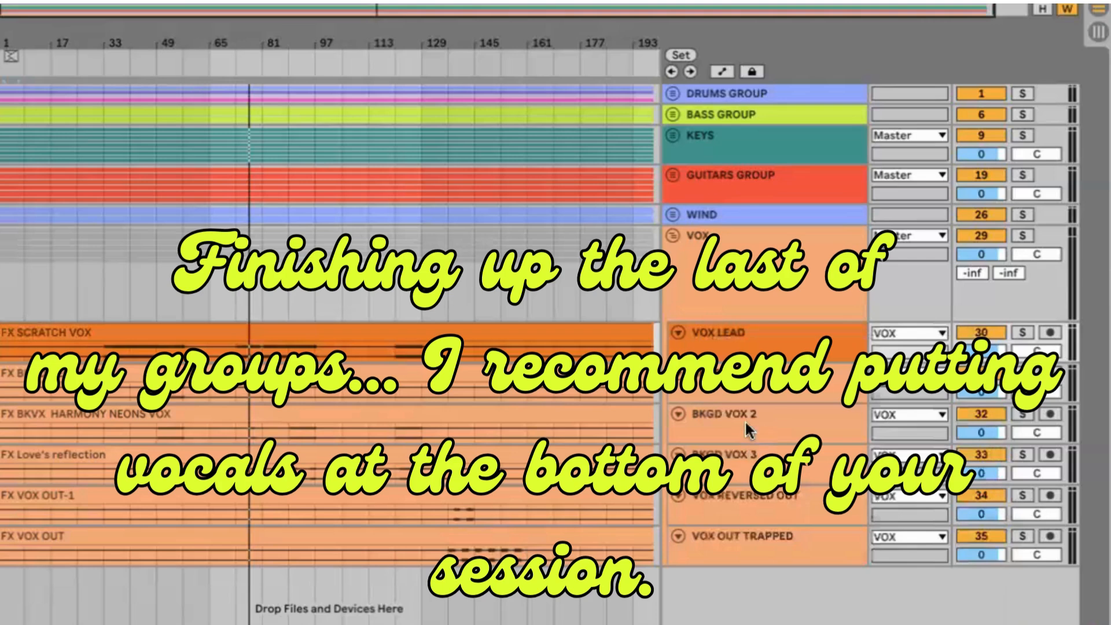
left_click(745, 419)
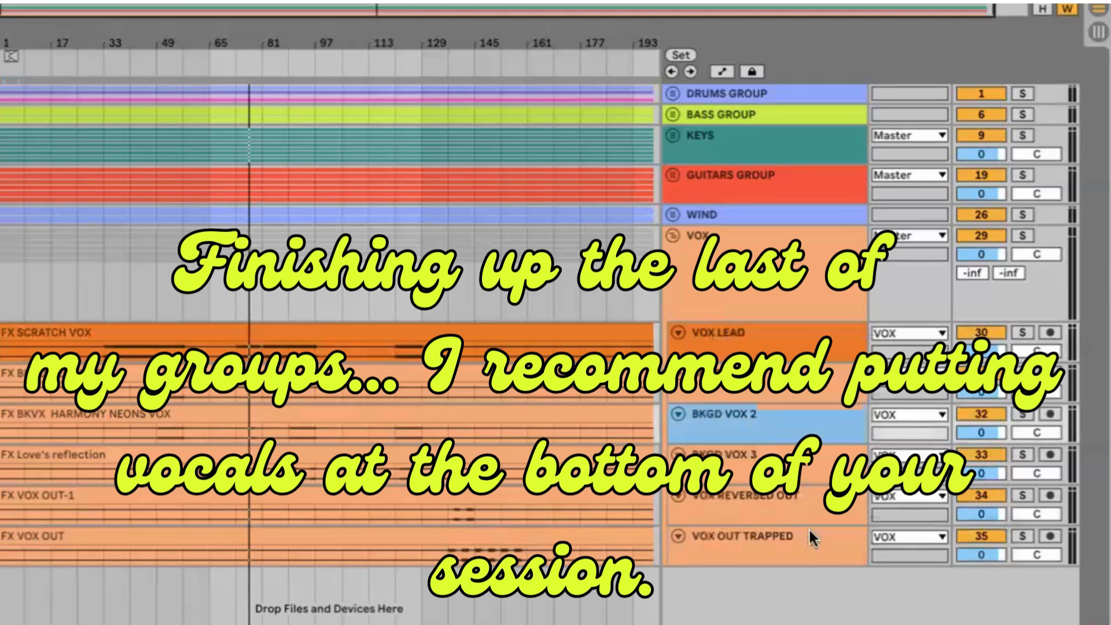
left_click(800, 485)
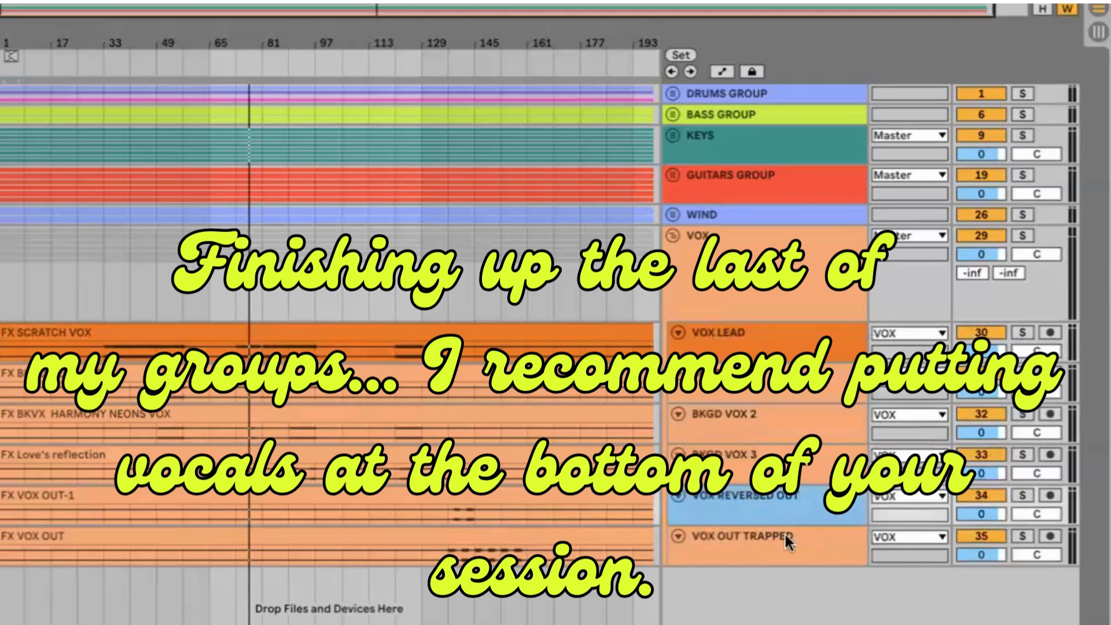
left_click(662, 236)
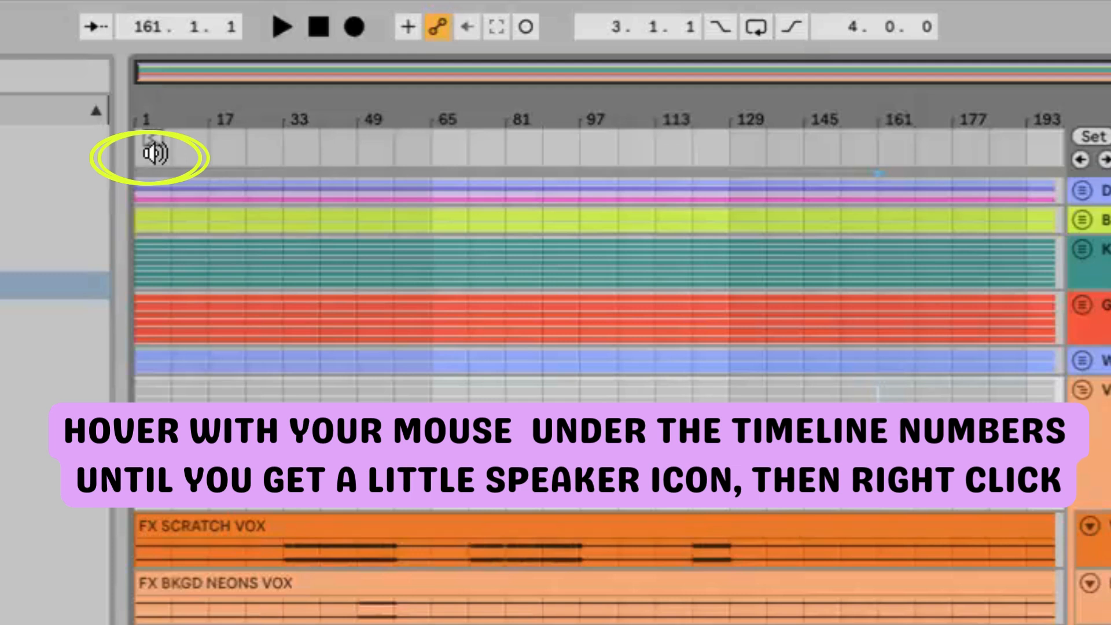
Step: Add a locator named IN to the timeline and place it at bar 1
right_click(152, 153)
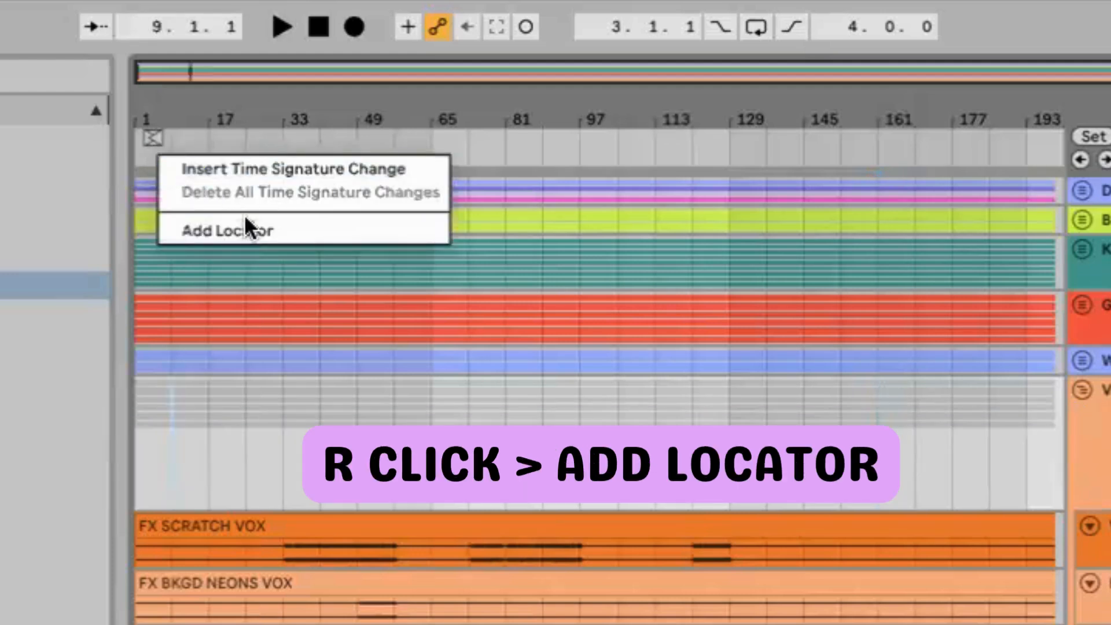
left_click(262, 227)
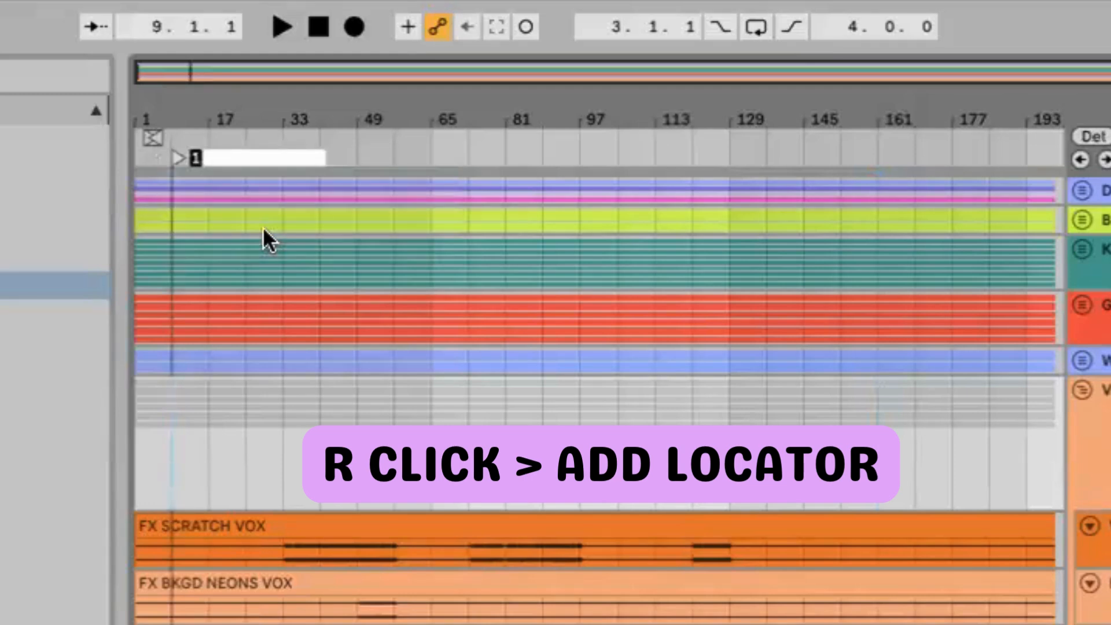
type("IN")
key("Return")
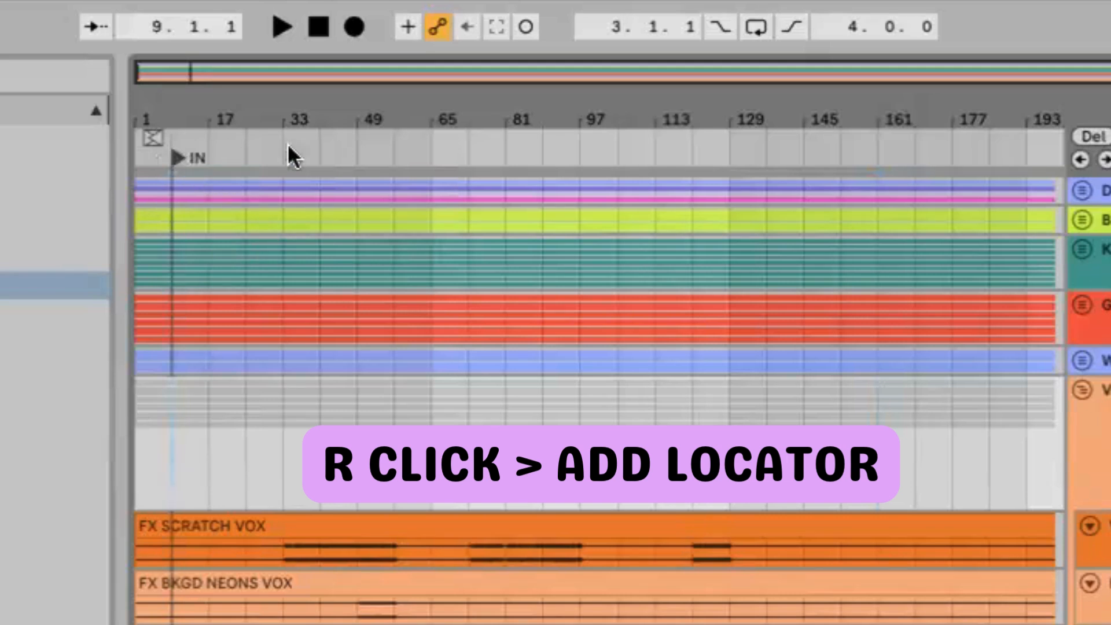
left_click_drag(179, 153, 22, 154)
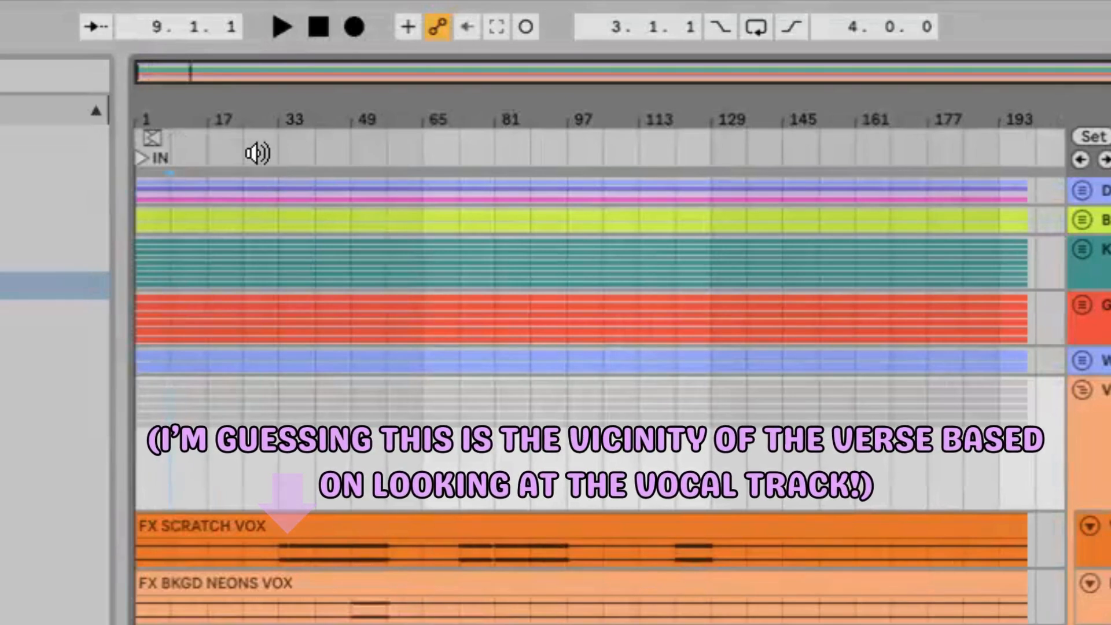
Step: Play the song from bar 33 to find the verse and add a locator named VERSE there
left_click(257, 153)
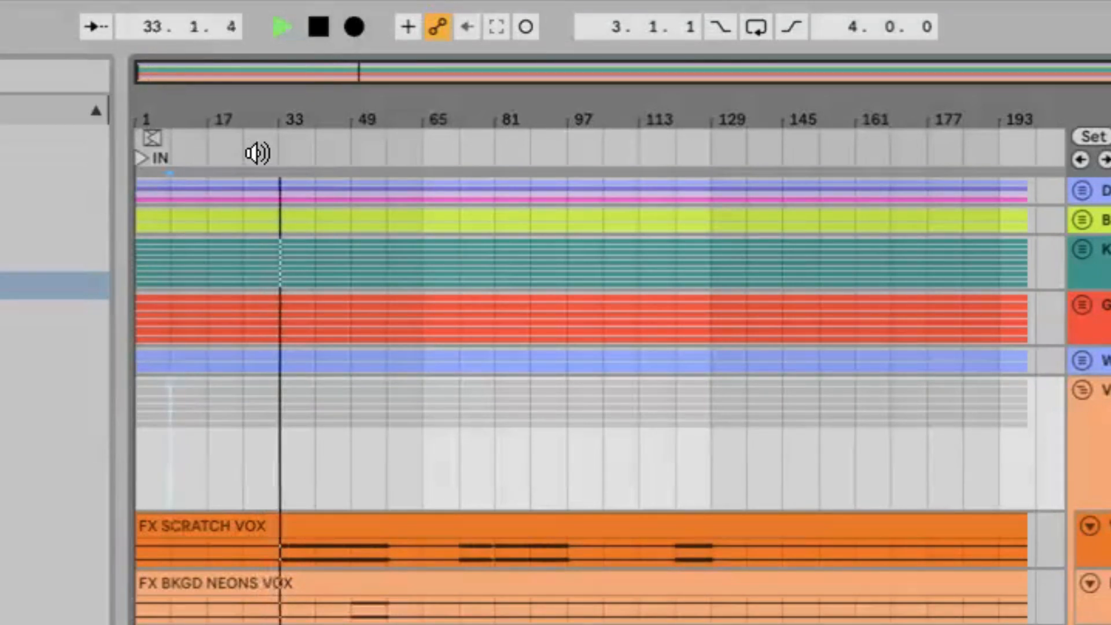
key("space")
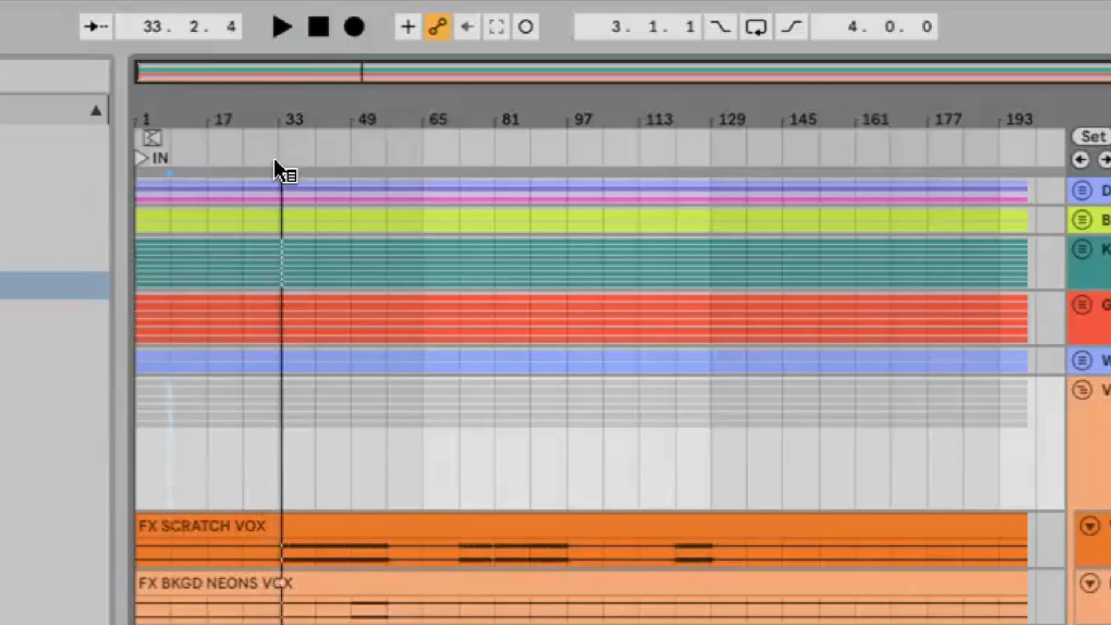
right_click(274, 157)
left_click(360, 231)
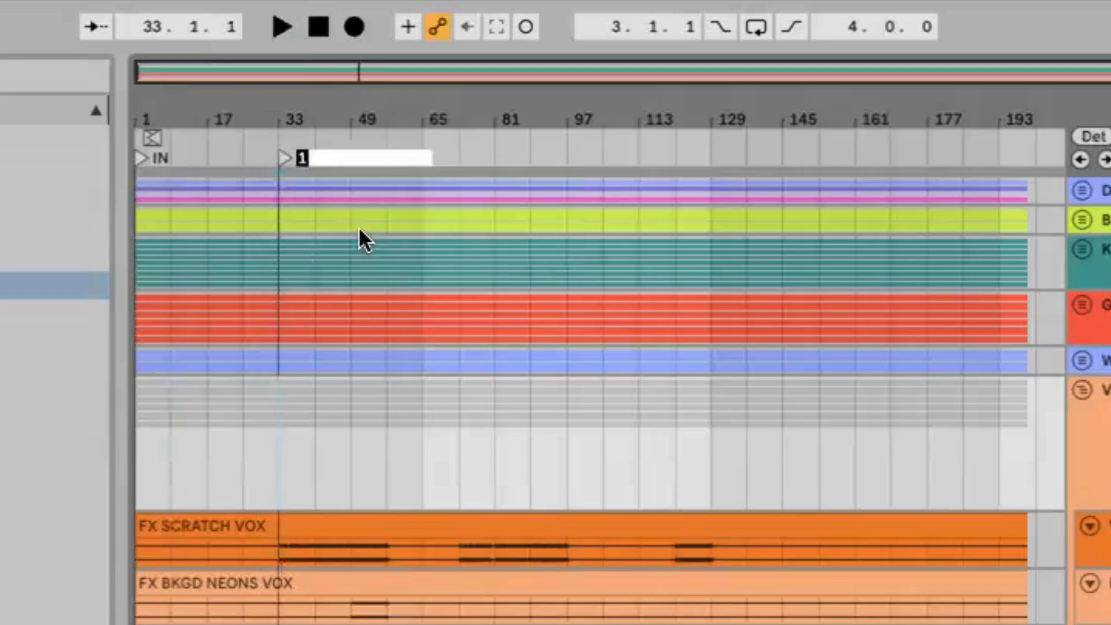
type("VERSE")
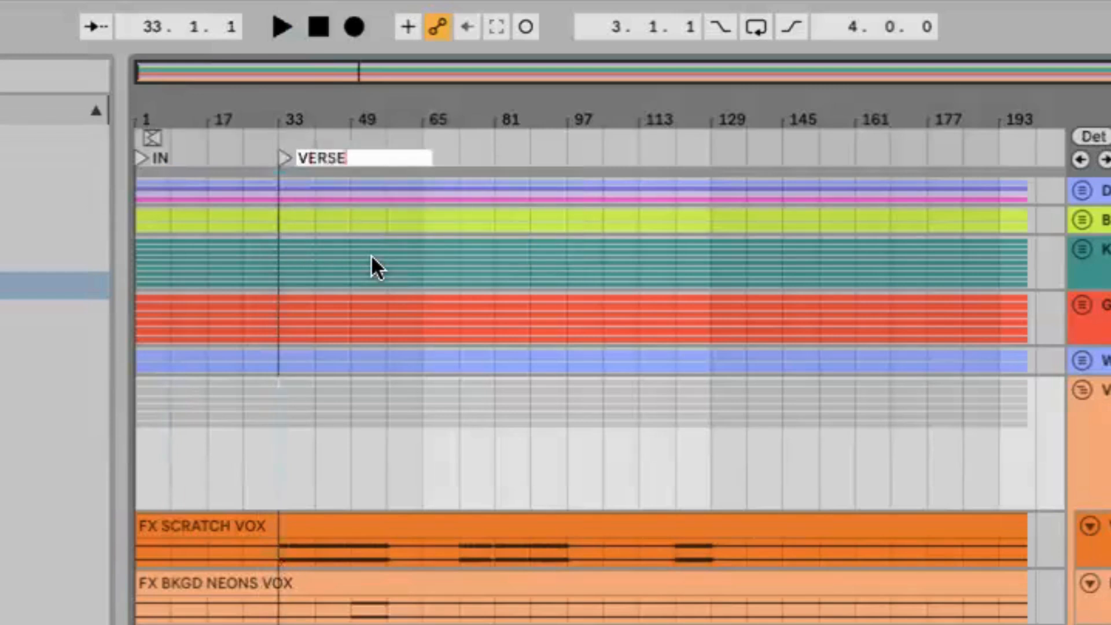
key("Return")
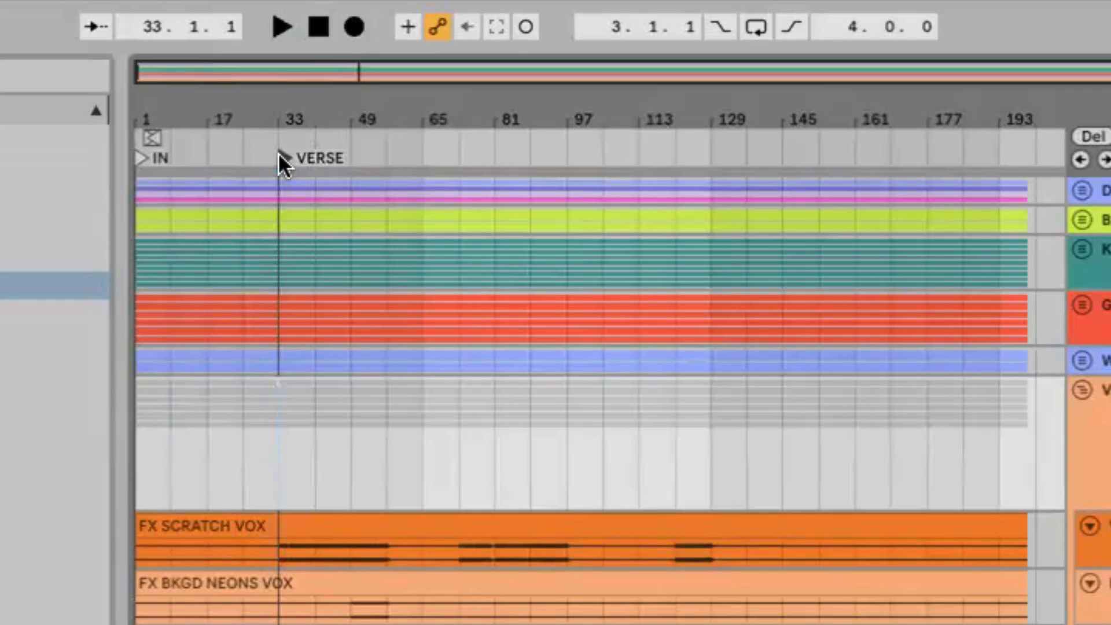
key("space")
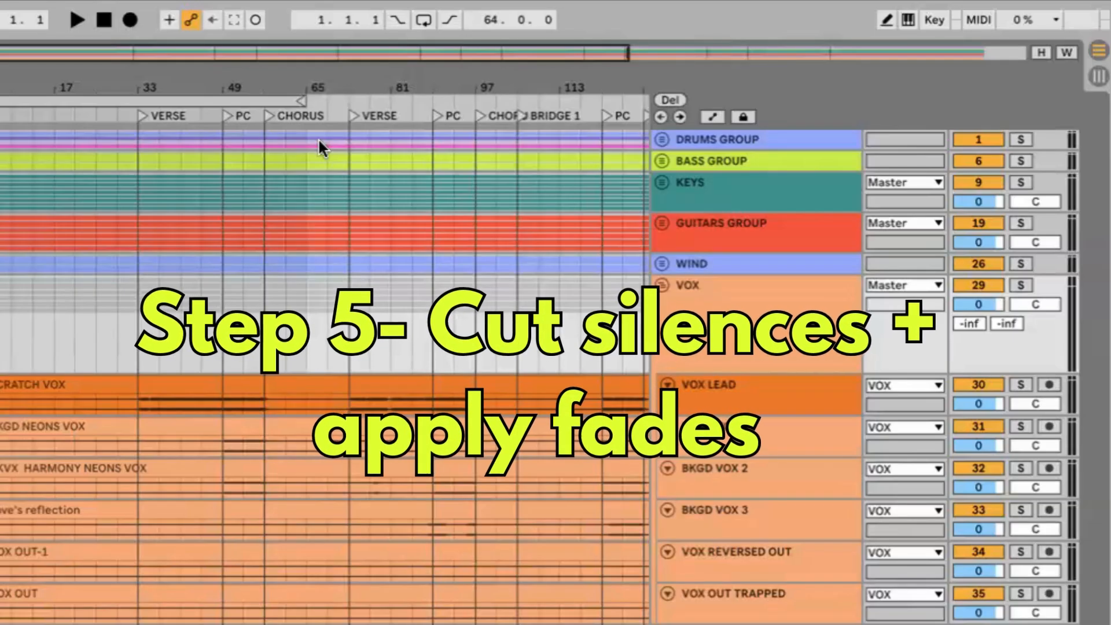
Step: Unfold the DRUMS GROUP, BASS GROUP, KEYS, GUITARS GROUP and WIND groups to show all their tracks
left_click(663, 140)
scroll(710, 466, "down", 3)
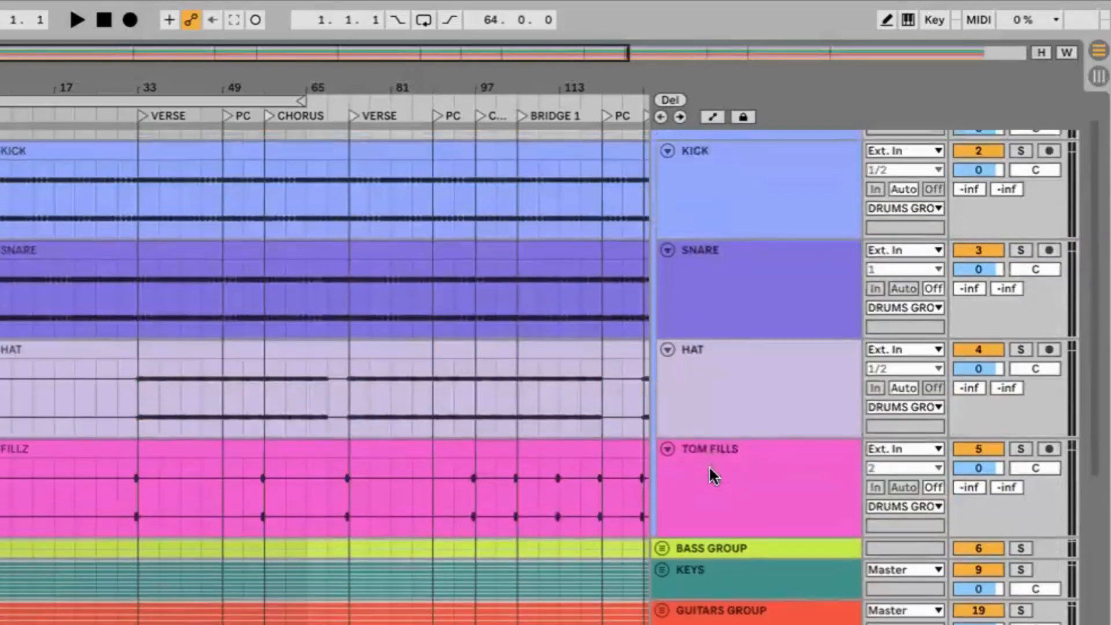
left_click(663, 434)
scroll(668, 416, "down", 8)
left_click(662, 319)
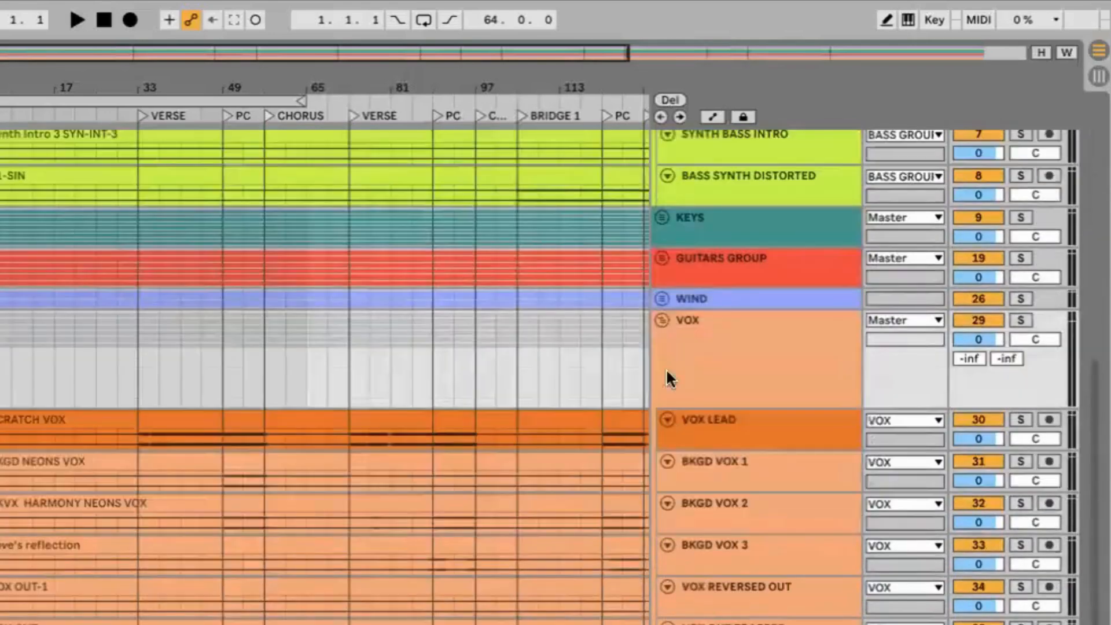
left_click(663, 218)
scroll(718, 306, "down", 4)
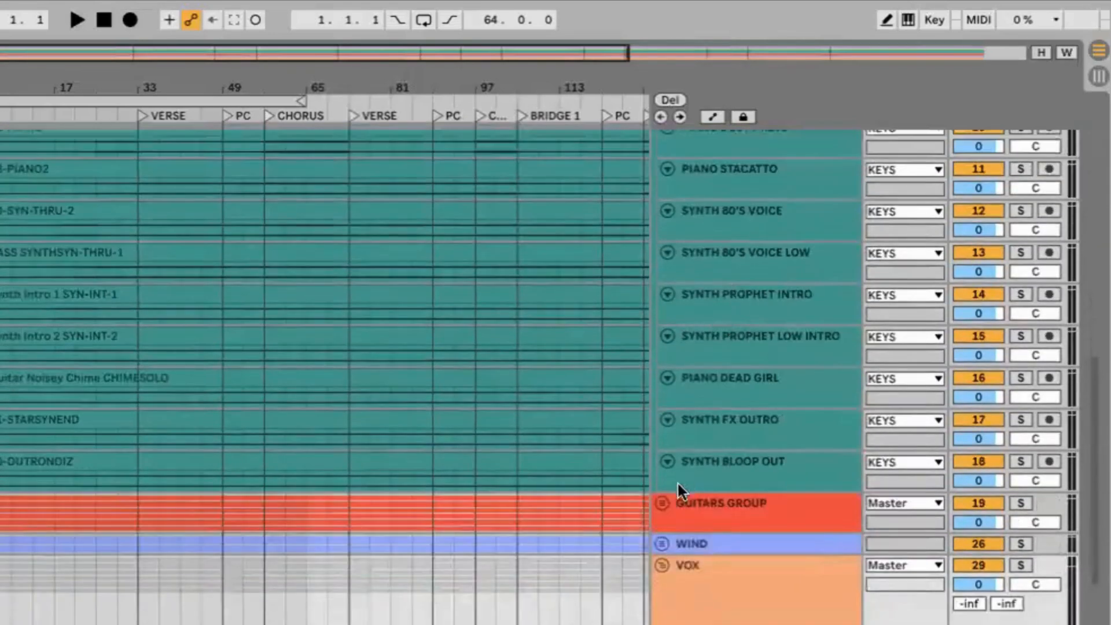
left_click(663, 504)
scroll(665, 504, "down", 7)
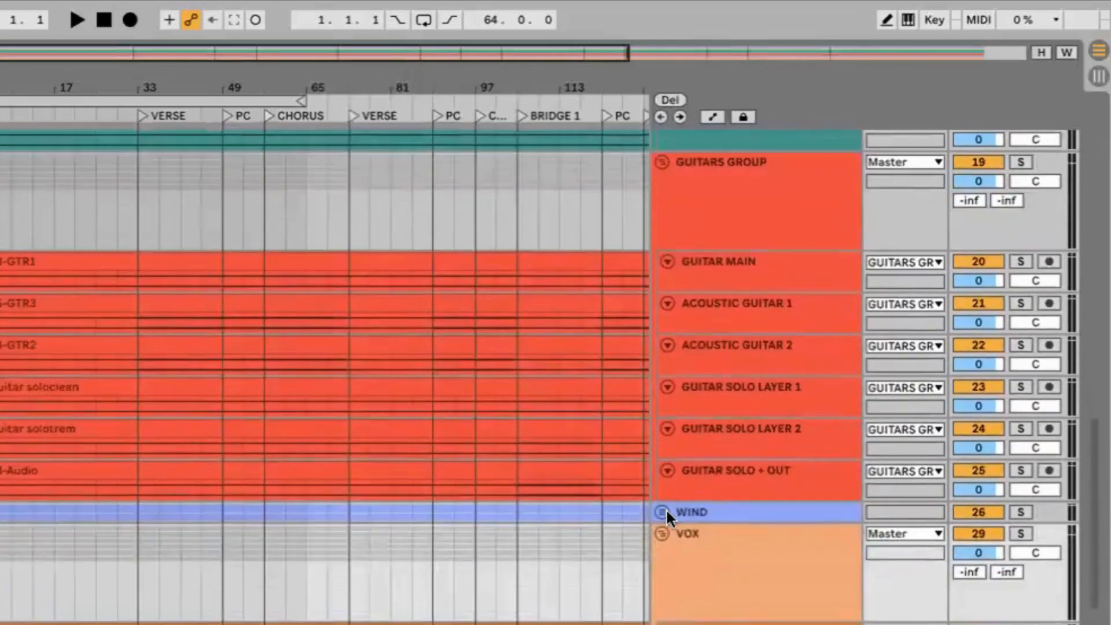
left_click(663, 513)
scroll(670, 589, "down", 5)
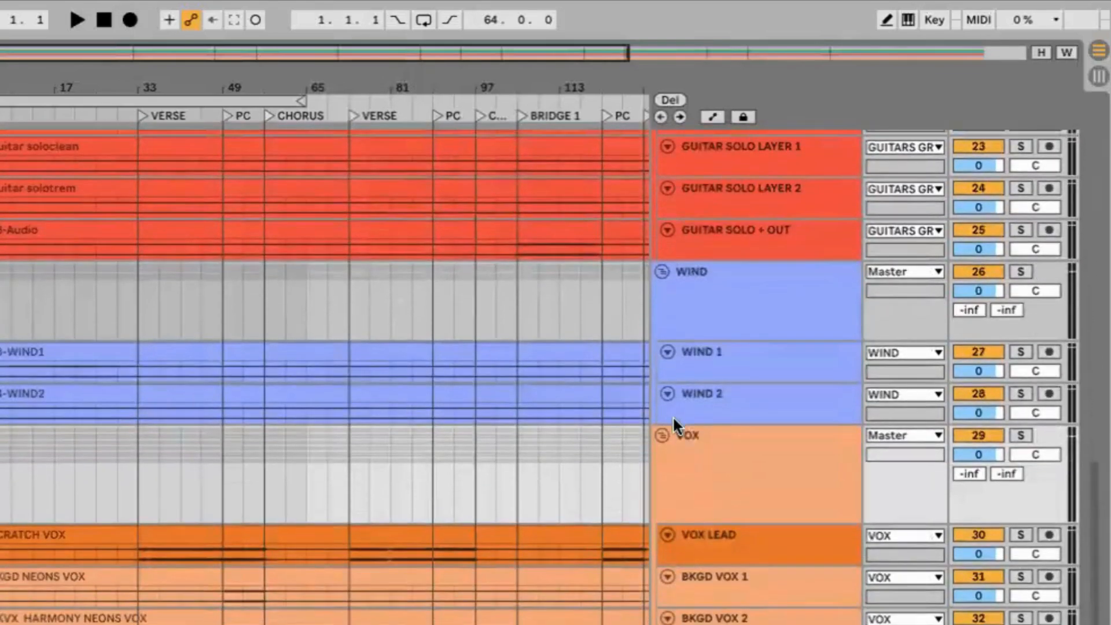
Step: Trim the silent end of the KICK clip back to the SWELL locator
scroll(673, 416, "up", 15)
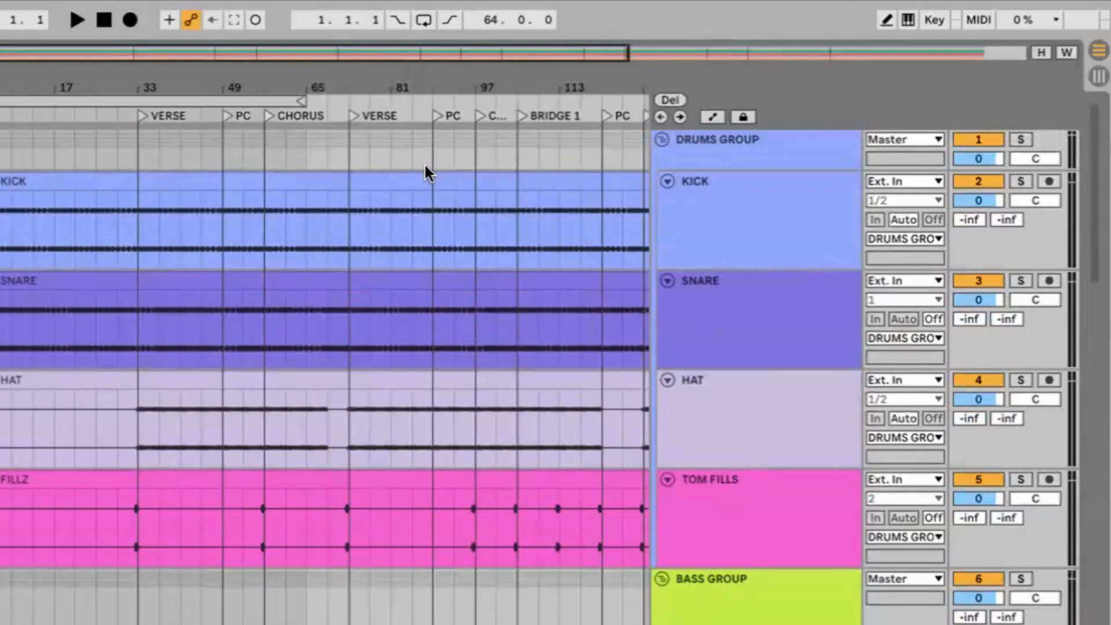
key("w")
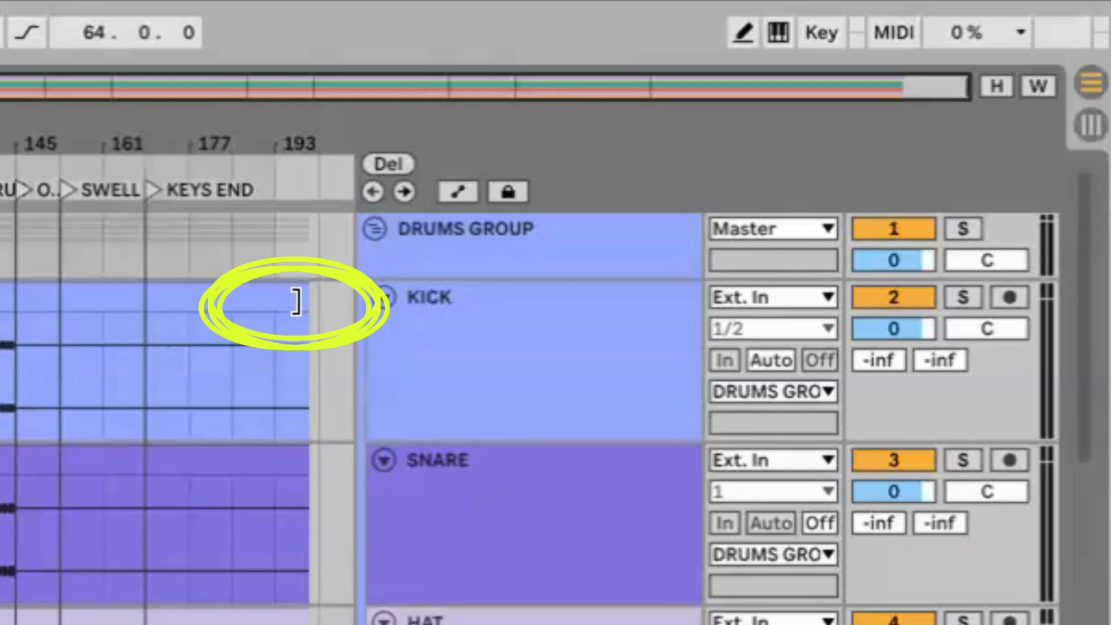
left_click_drag(296, 302, 60, 311)
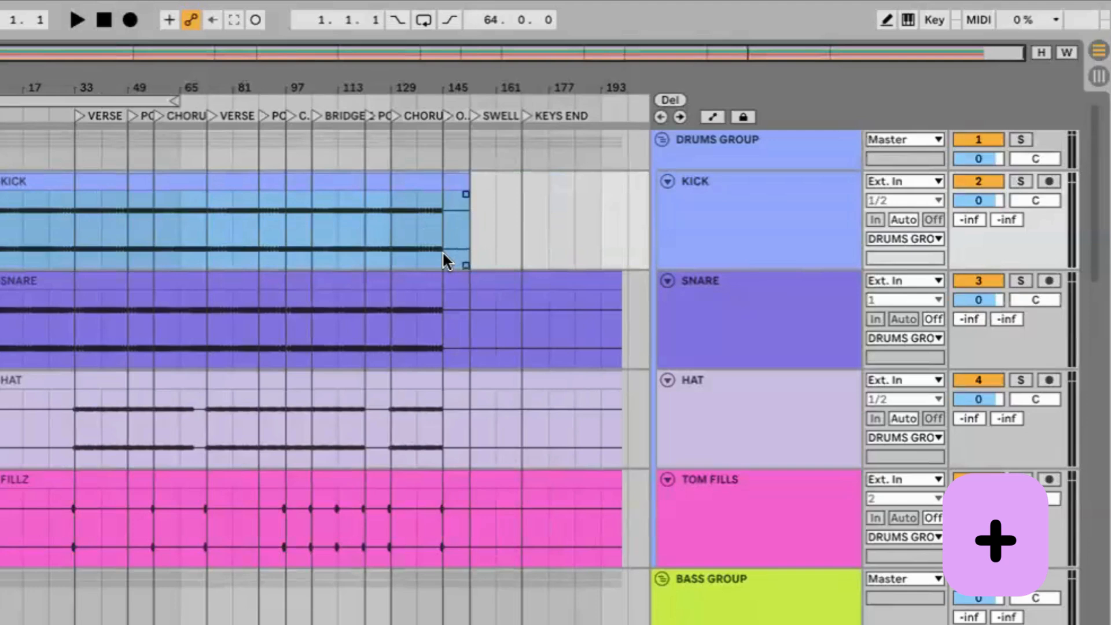
Step: Shorten the KICK clip further so it ends at the OUTRO locator at bar 145
key("plus")
key("plus")
key("plus")
key("plus")
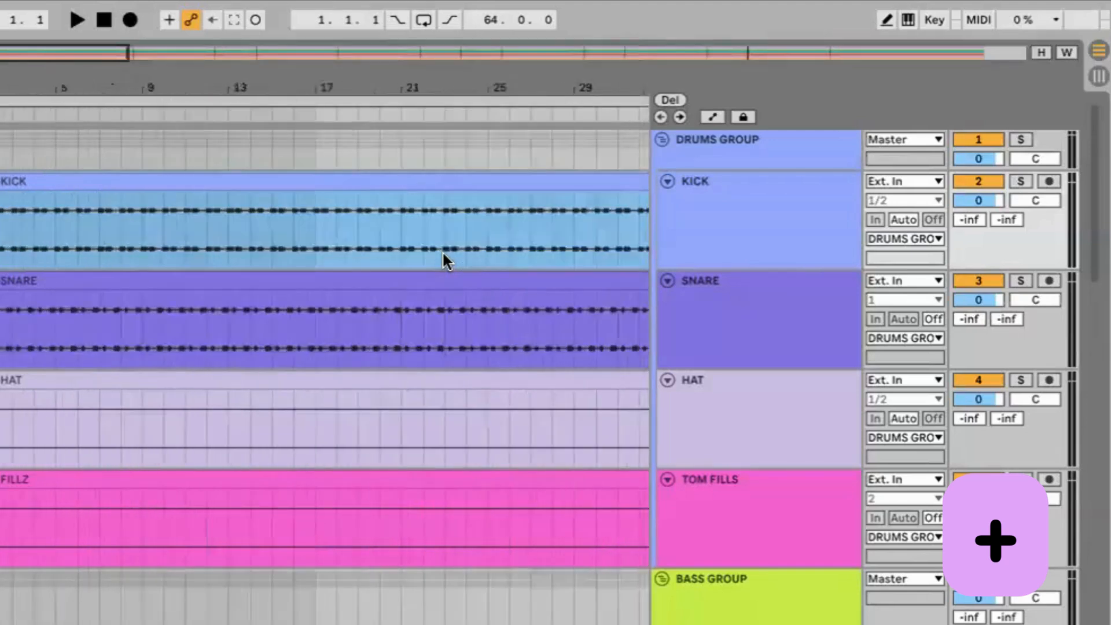
key("minus")
key("minus")
key("minus")
key("minus")
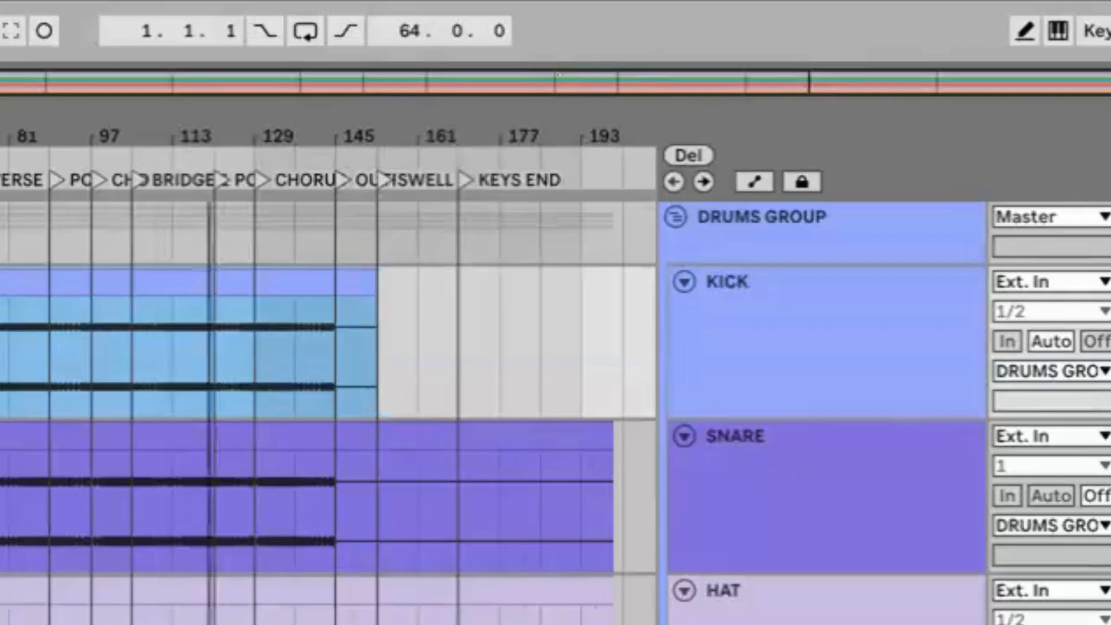
left_click_drag(550, 81, 701, 212)
left_click_drag(689, 92, 788, 92)
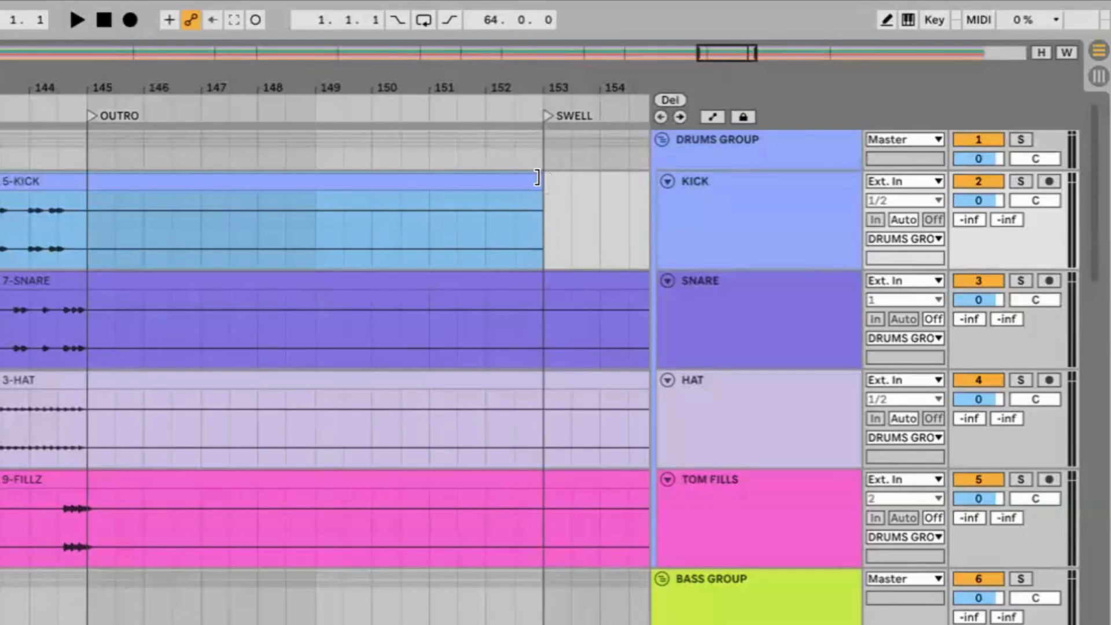
mouse_move(538, 177)
left_mouse_down()
mouse_move(435, 200)
mouse_move(220, 211)
mouse_move(84, 197)
left_mouse_up()
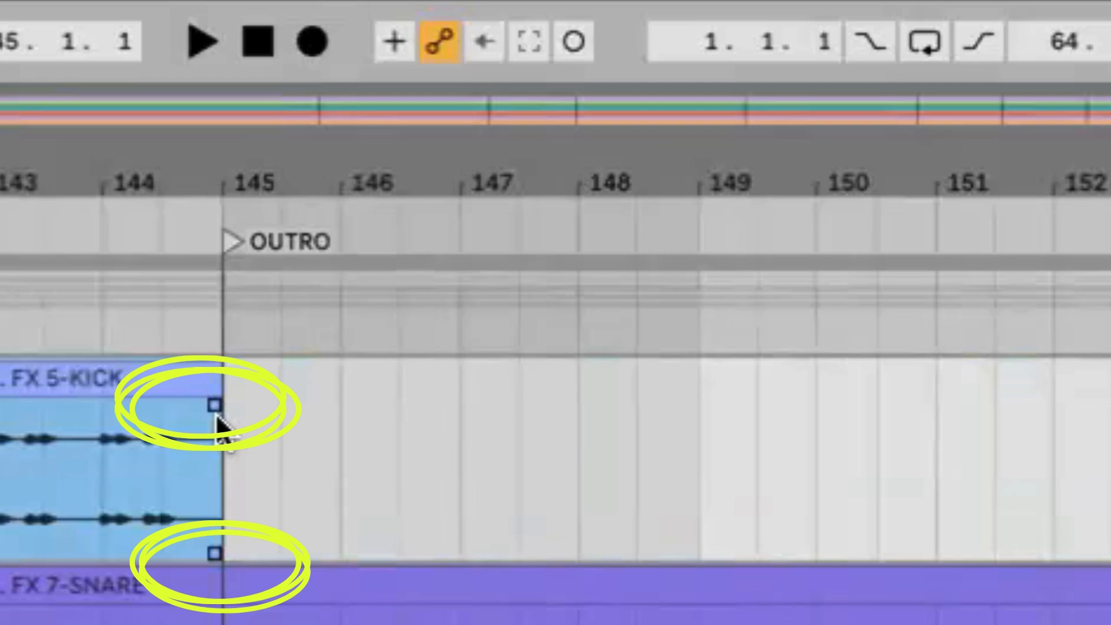
Step: Make the KICK track taller and add a fade-out to its clip from about 144.4 to the clip end at bar 145
scroll(239, 411, "up", 10)
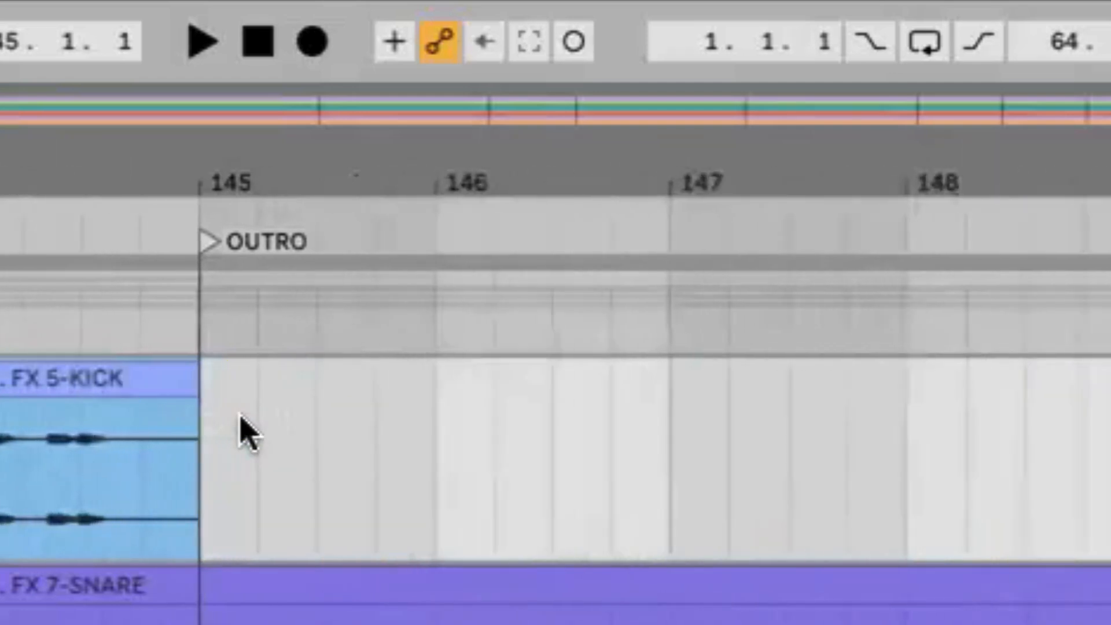
scroll(114, 228, "left", 6)
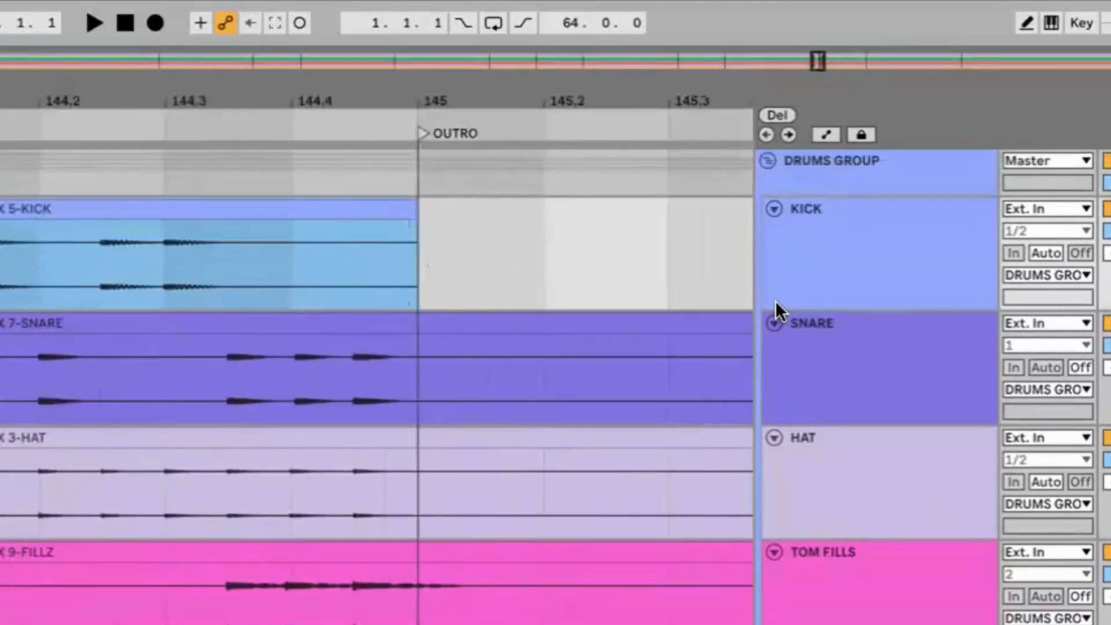
left_click_drag(782, 311, 784, 553)
mouse_move(414, 225)
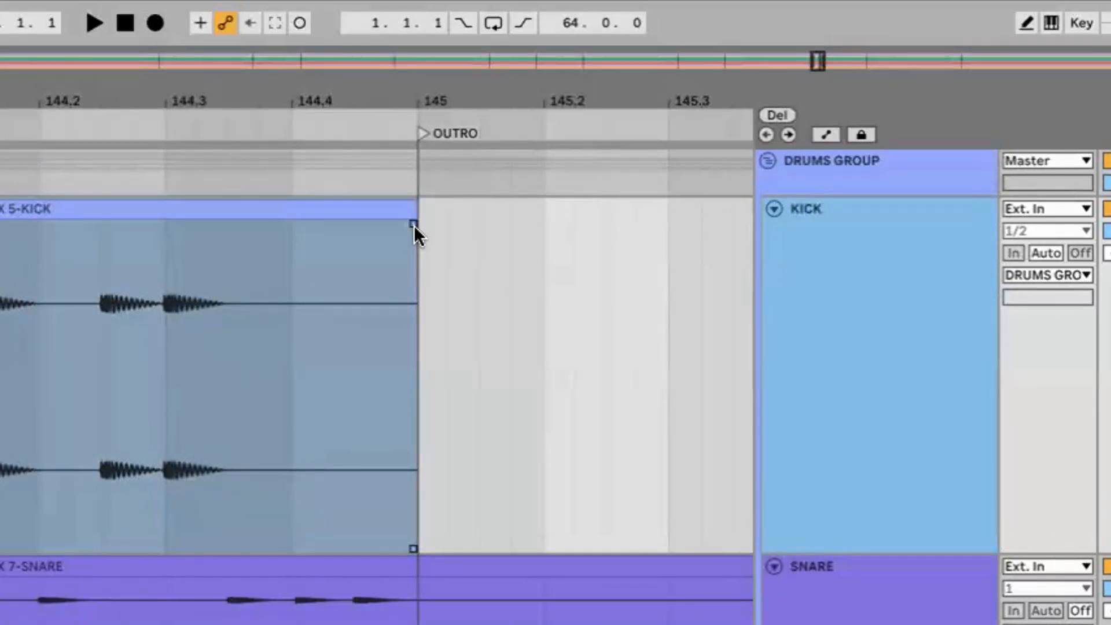
left_click_drag(415, 225, 287, 238)
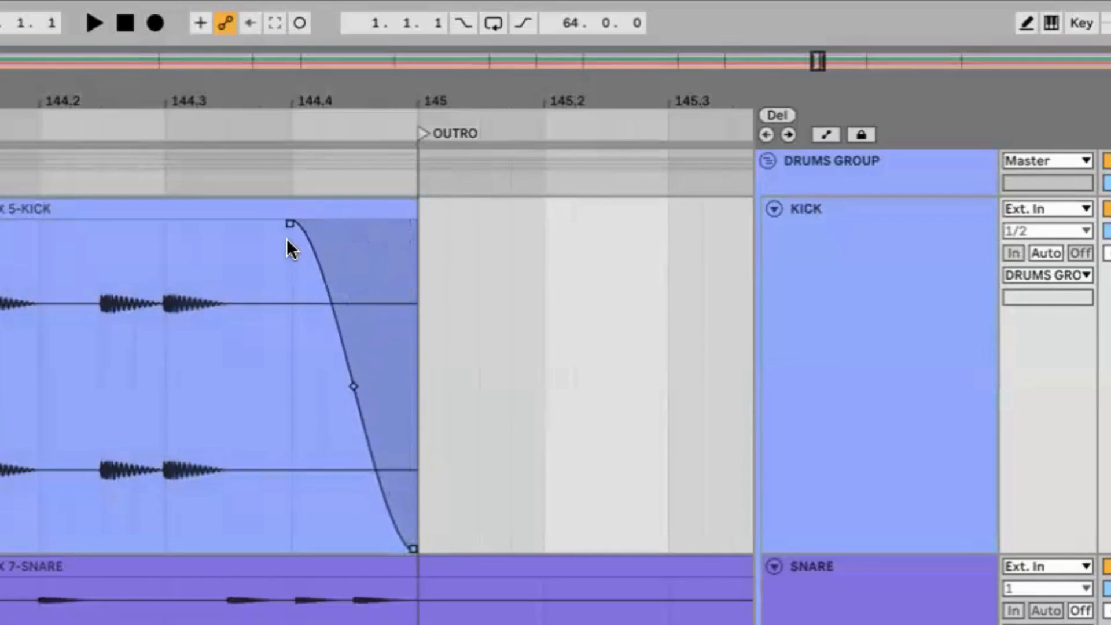
left_click_drag(287, 238, 287, 353)
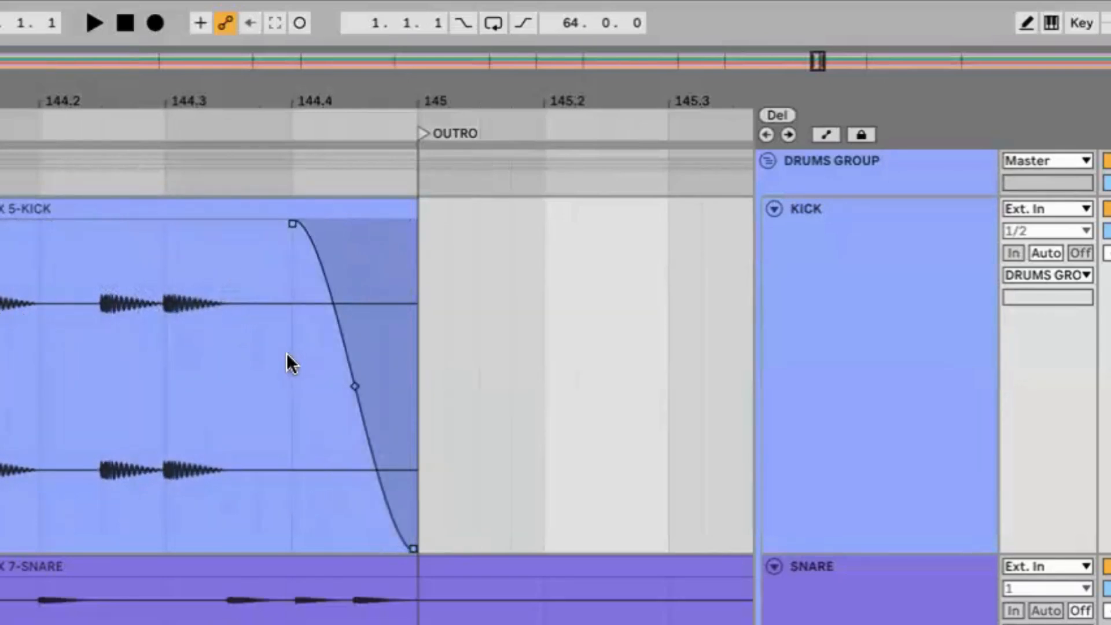
Step: Make the SNARE track taller and trim the silent end of its clip back to the SWELL locator
scroll(287, 352, "down", 10, "ctrl")
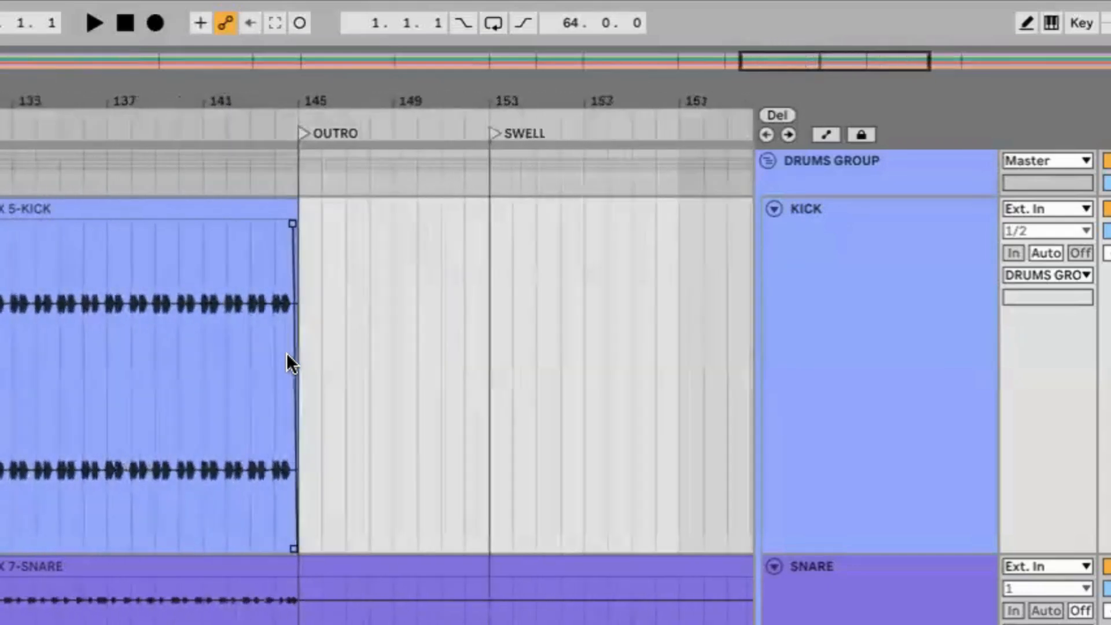
scroll(287, 353, "down", 5, "ctrl")
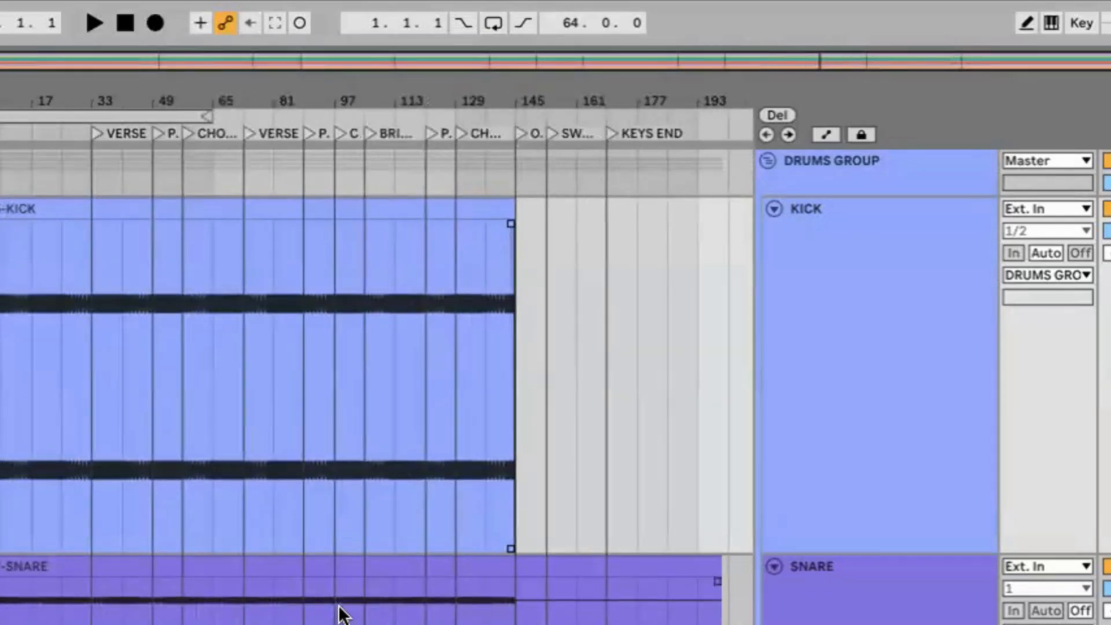
left_click_drag(699, 488, 702, 620)
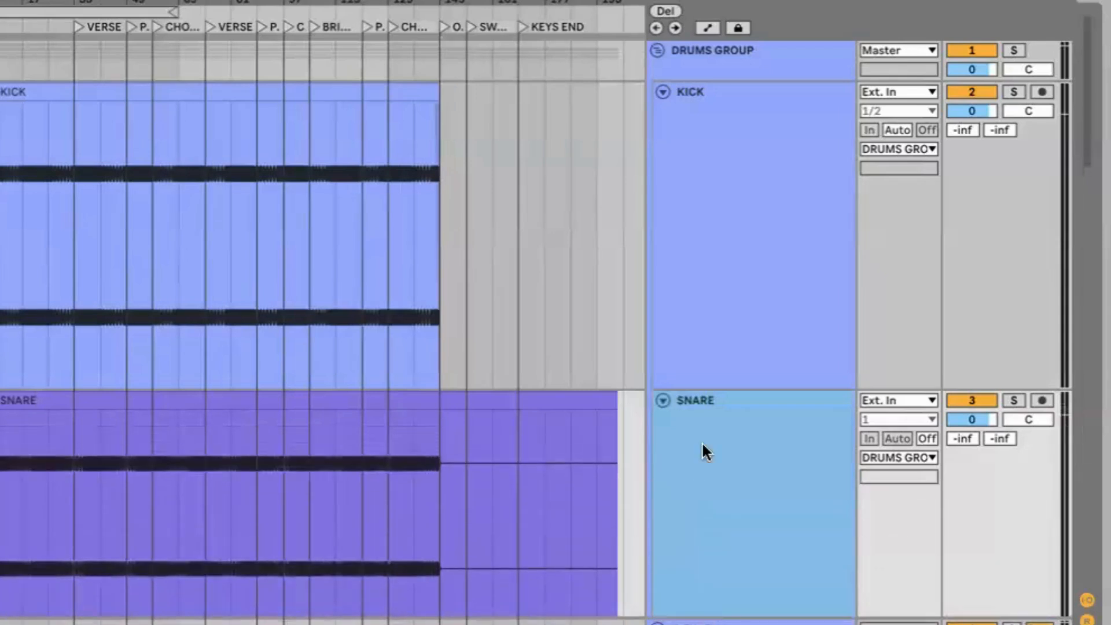
scroll(701, 441, "down", 8)
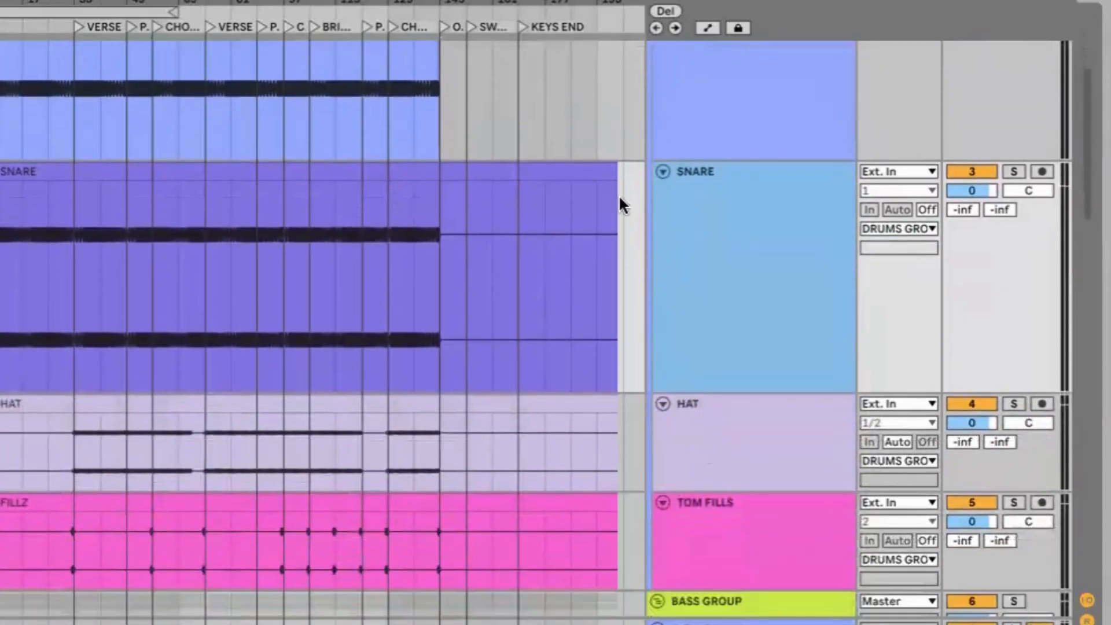
left_click_drag(618, 197, 466, 181)
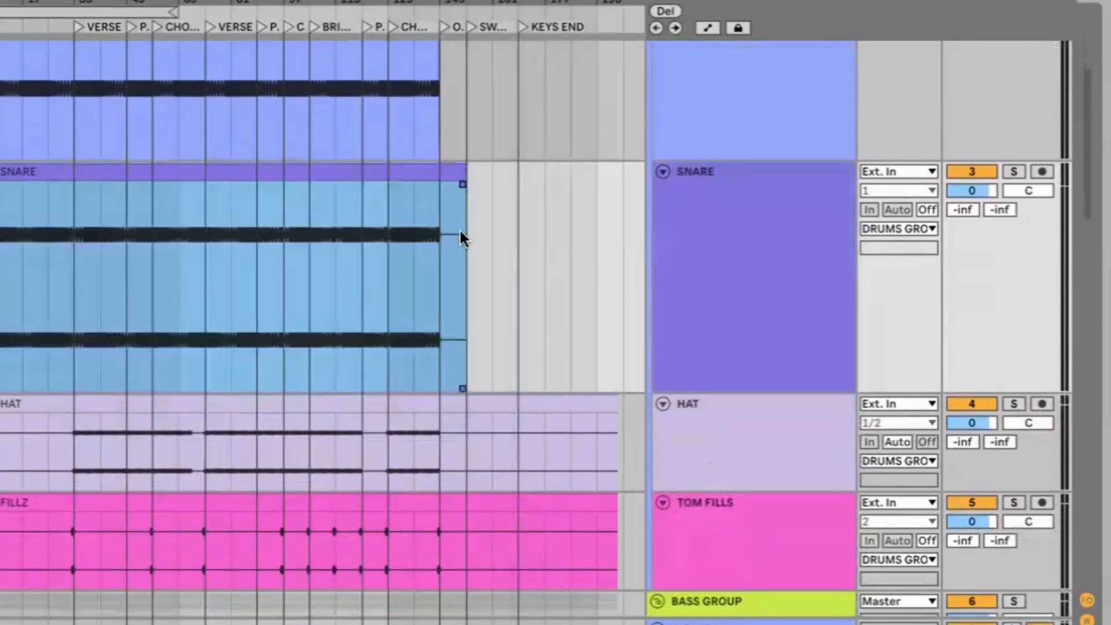
Step: Shorten the SNARE clip to end about midway through bar 148 and give it a fade-out about two bars long
scroll(459, 228, "up", 10)
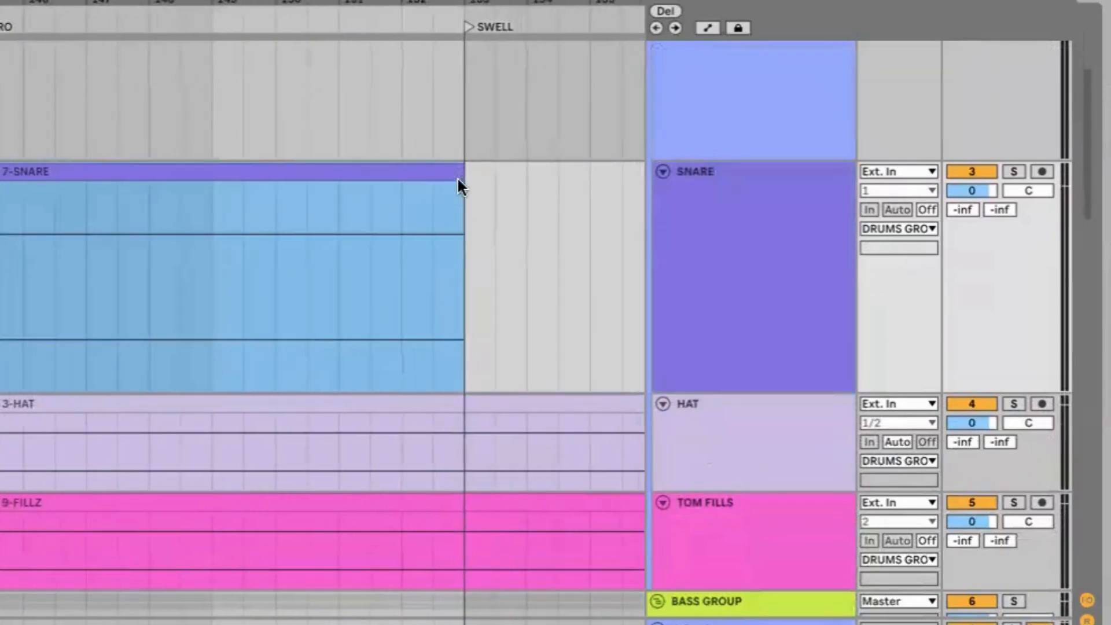
left_click_drag(457, 181, 55, 214)
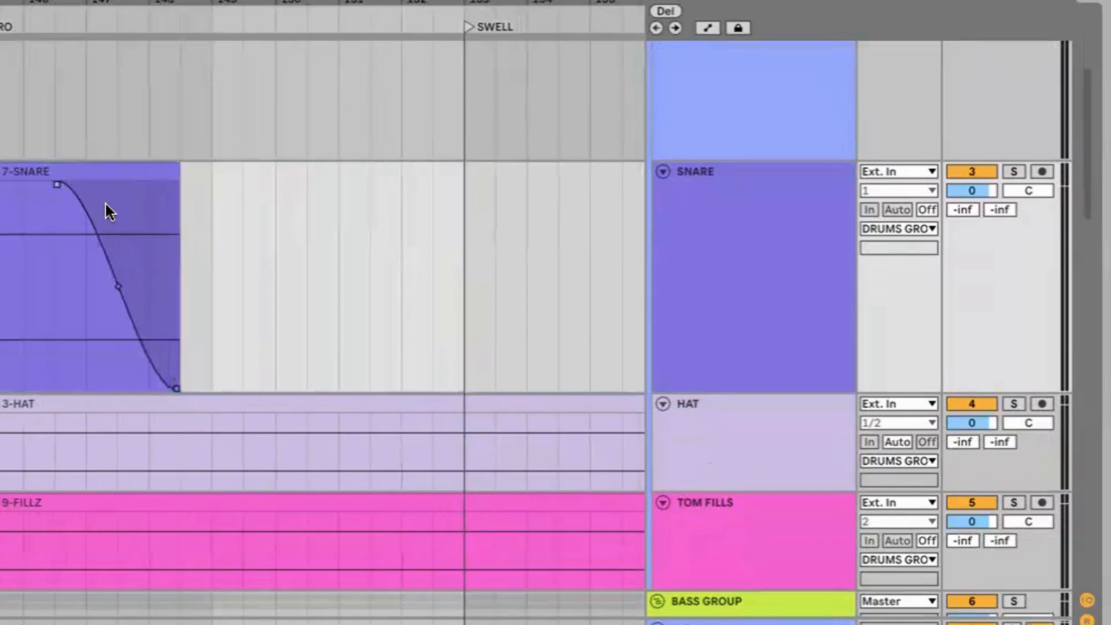
scroll(105, 204, "down", 10)
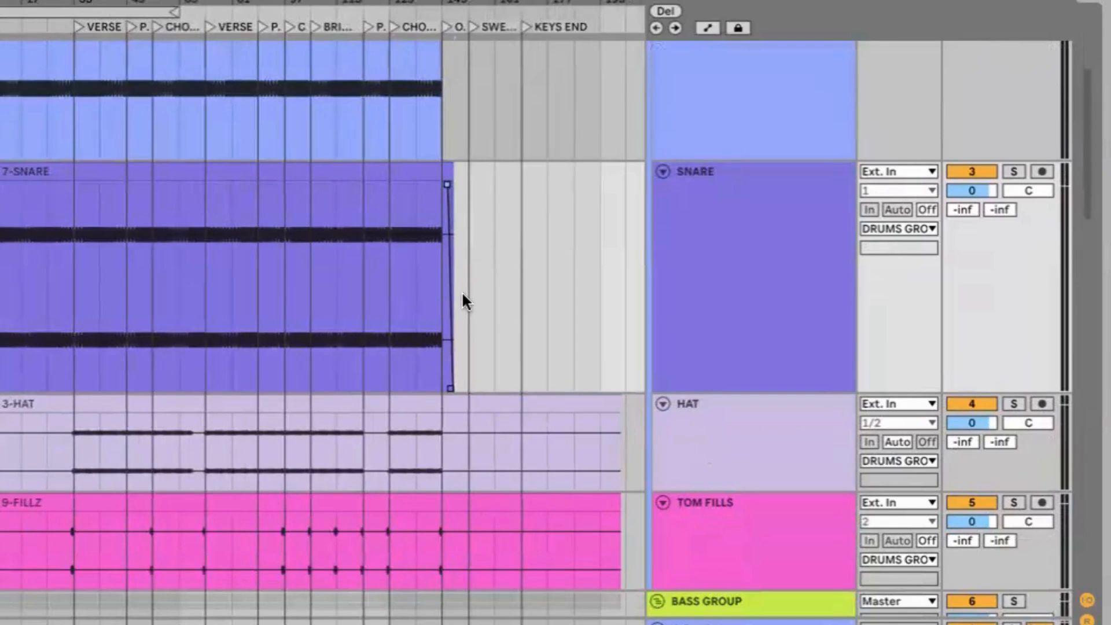
Step: Make the PIANO DUSTY KEYS track in the KEYS group much taller
scroll(463, 294, "down", 8)
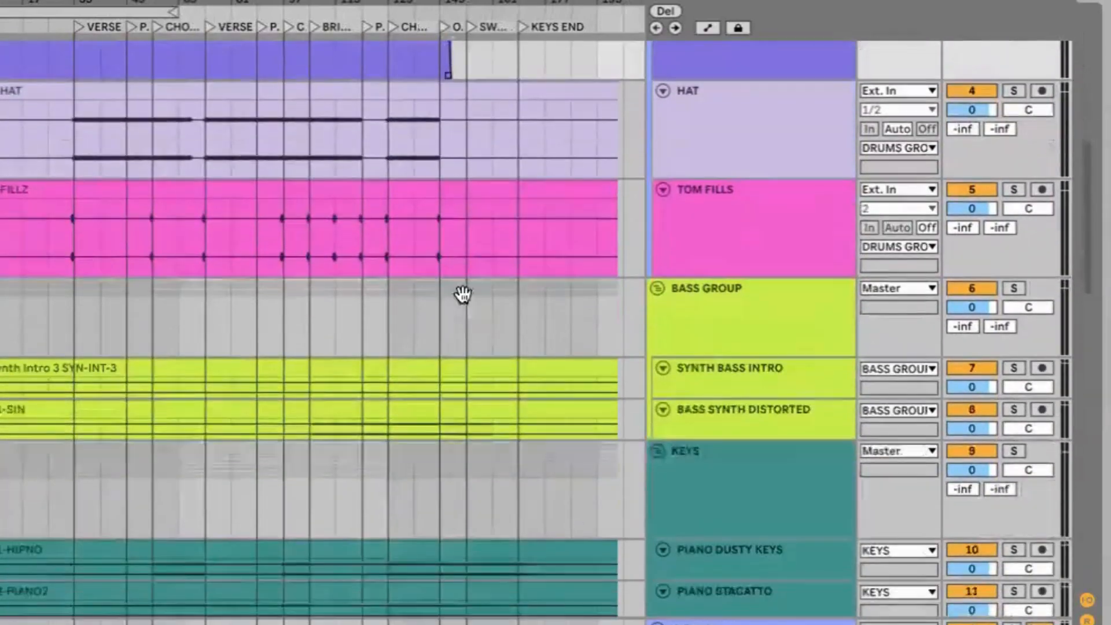
scroll(464, 294, "down", 6)
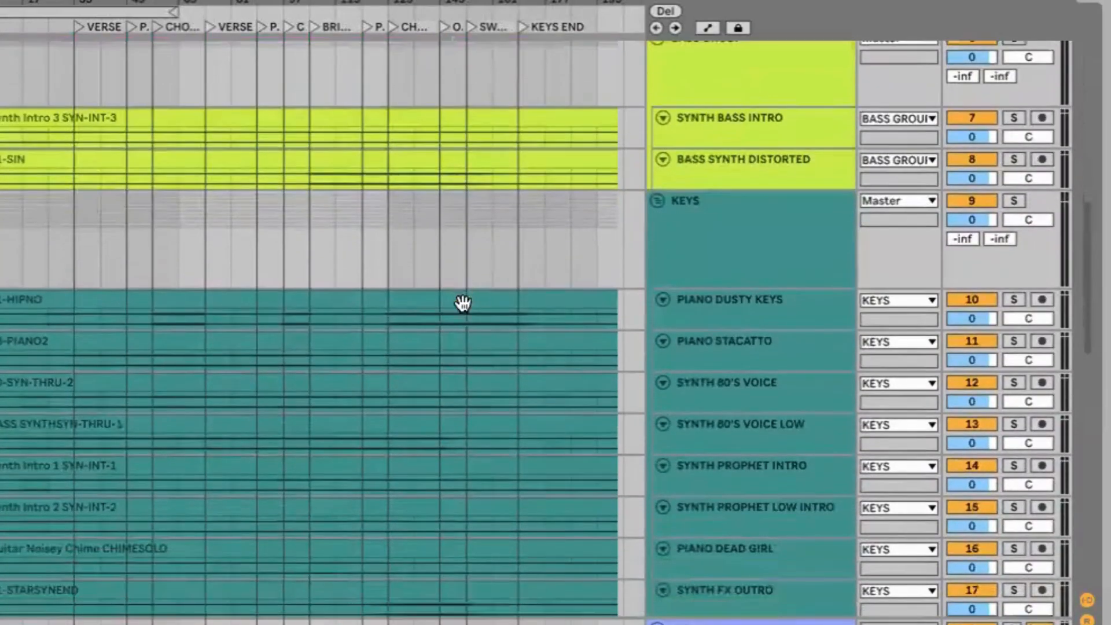
left_click_drag(700, 328, 717, 555)
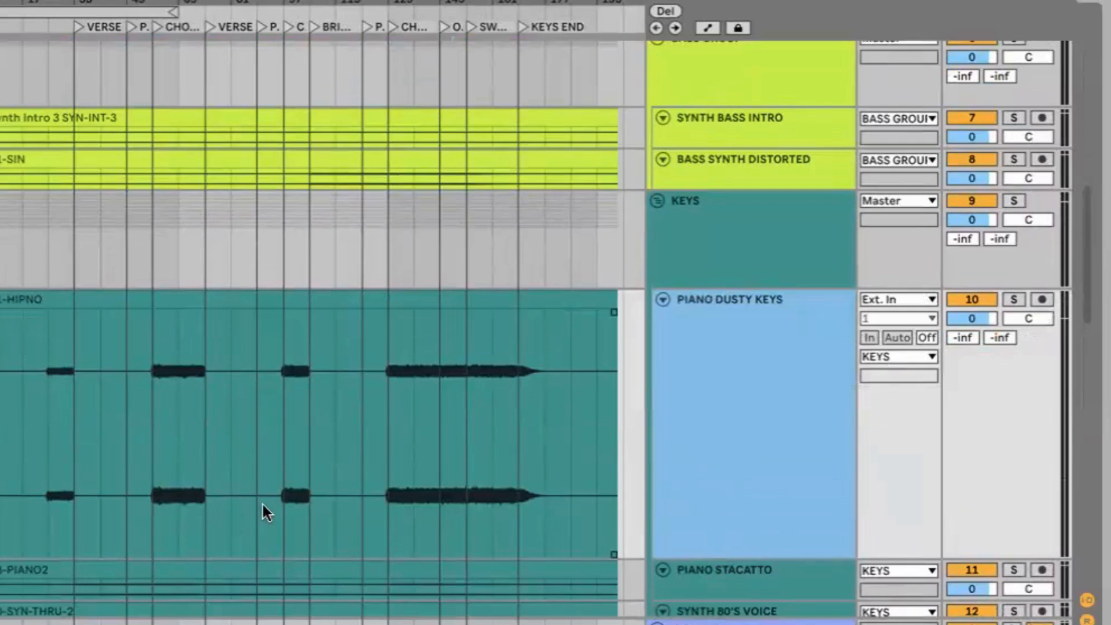
Step: Delete the silence from bar 75 to bar 95 in the PIANO DUSTY KEYS clip and fade out the last one and a half bars before it
scroll(263, 499, "up", 5)
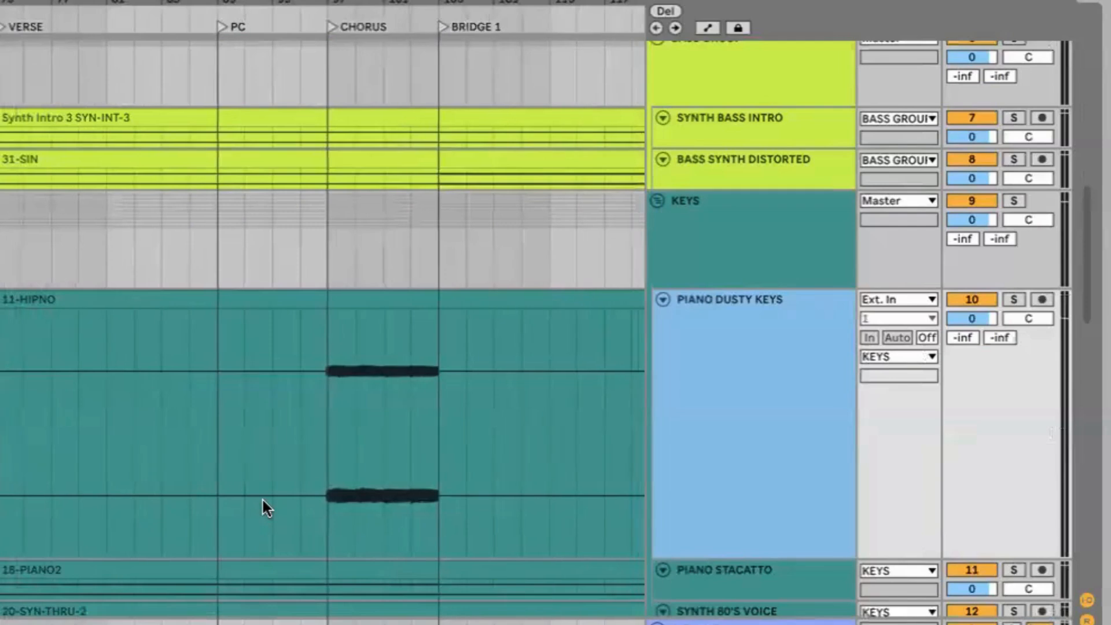
left_click_drag(262, 498, 263, 500)
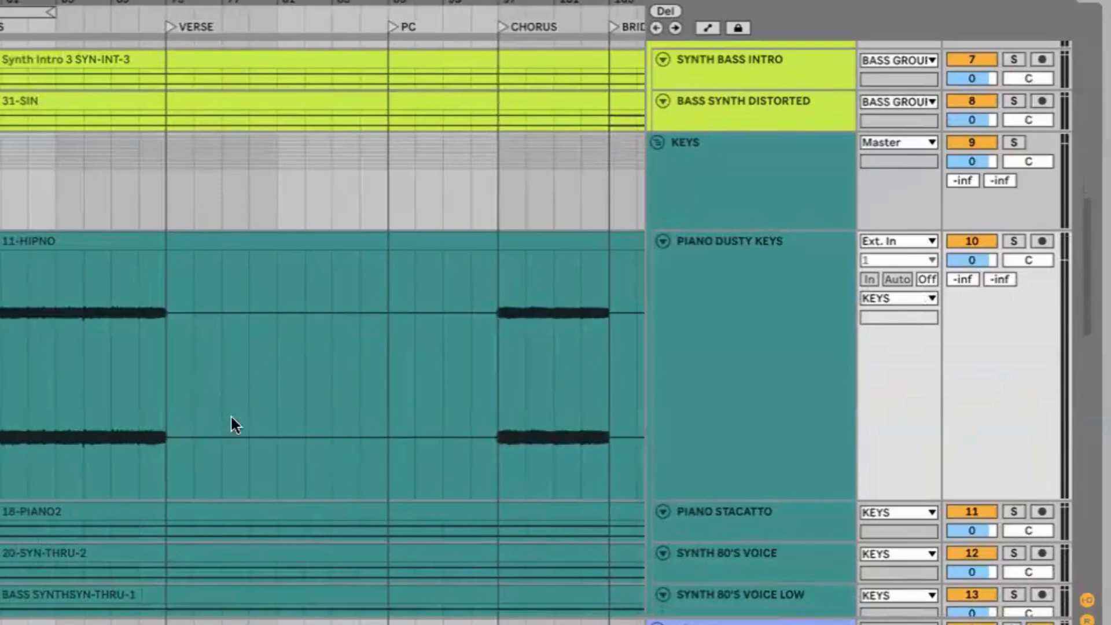
scroll(350, 460, "up", 2)
scroll(341, 494, "down", 4)
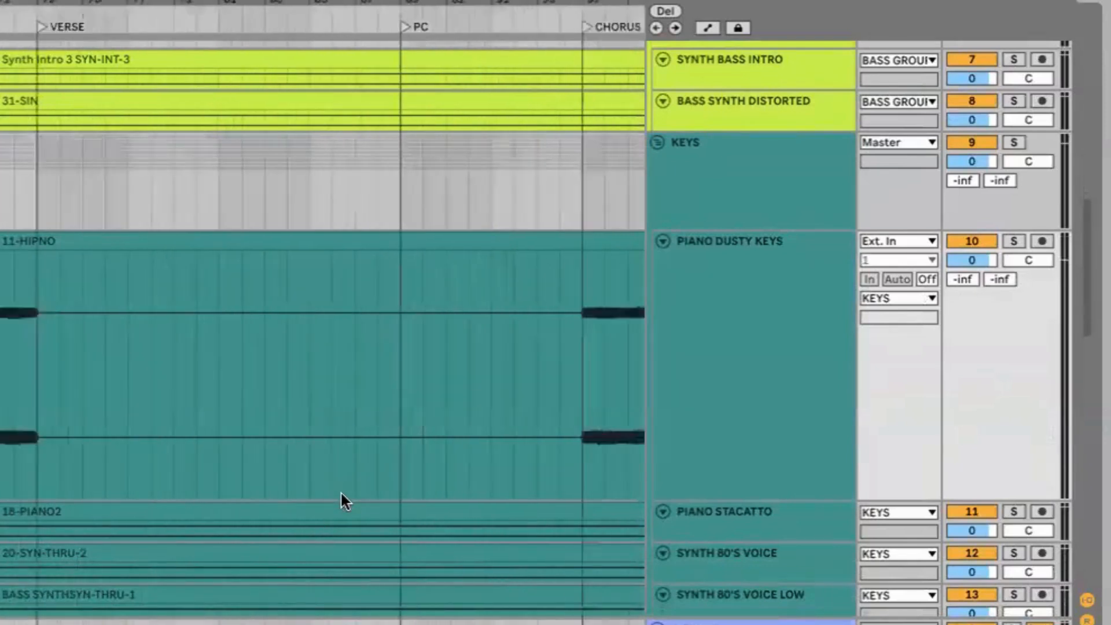
left_click(240, 359)
left_click_drag(240, 359, 415, 385)
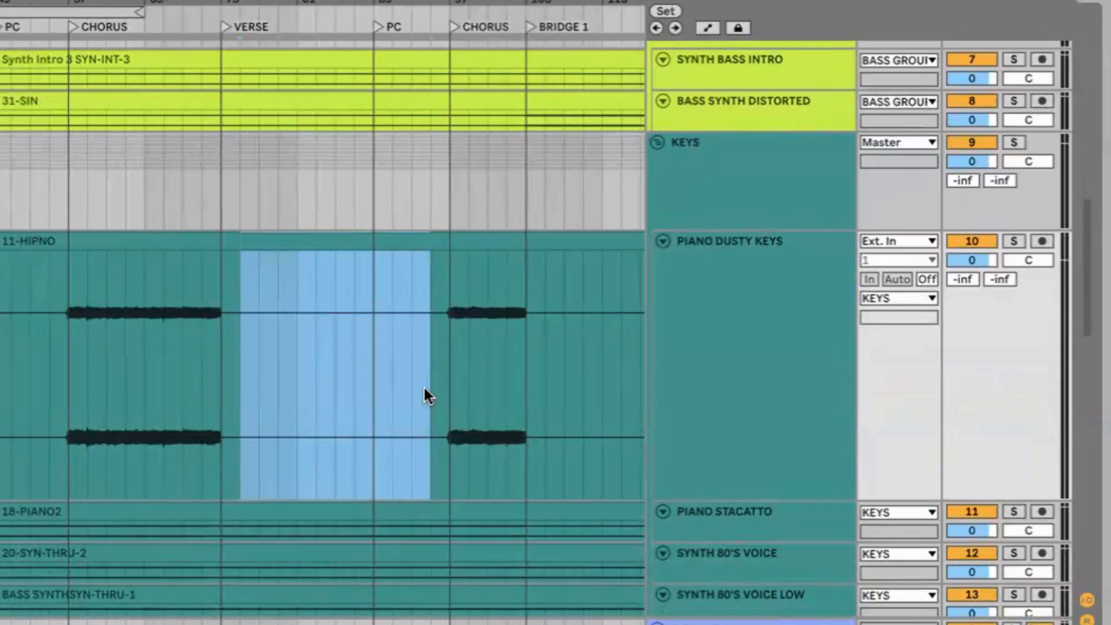
key("Delete")
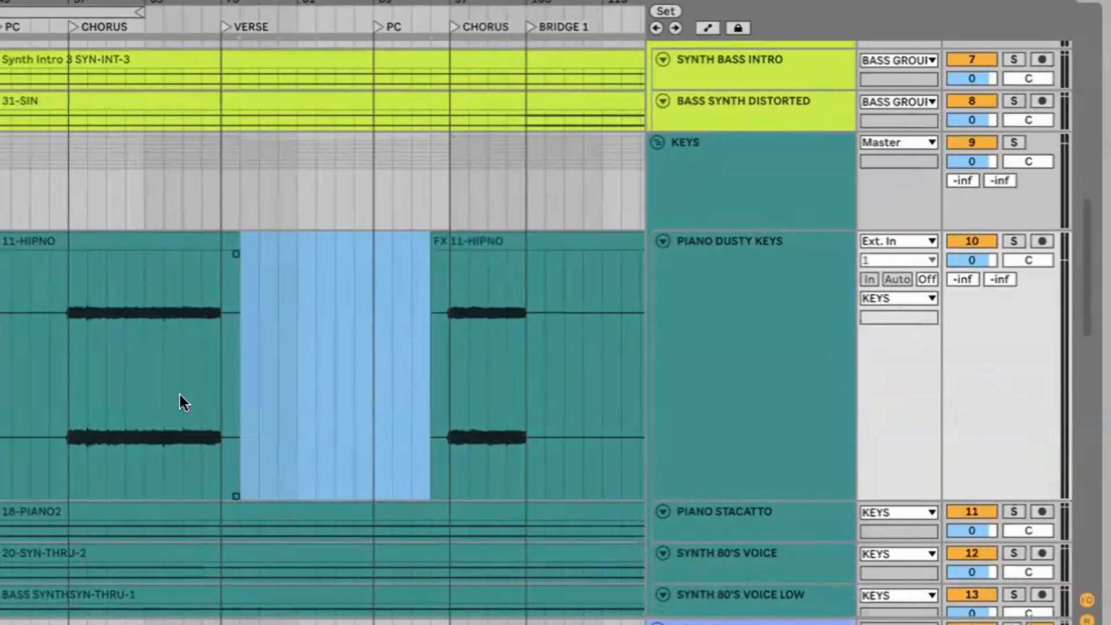
scroll(181, 389, "up", 5)
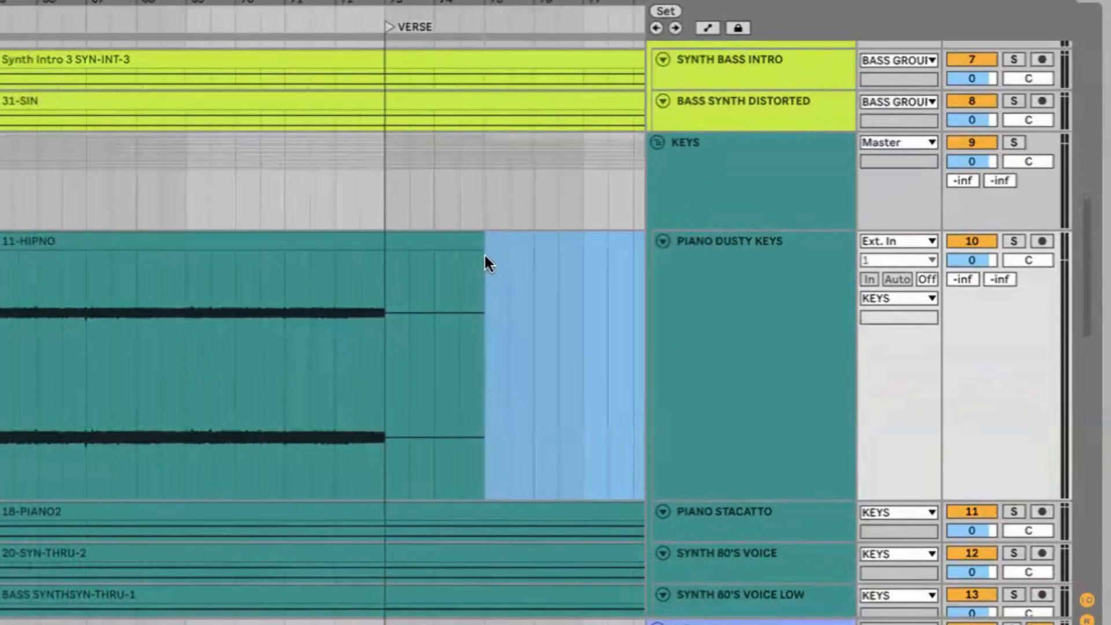
left_click_drag(479, 253, 398, 264)
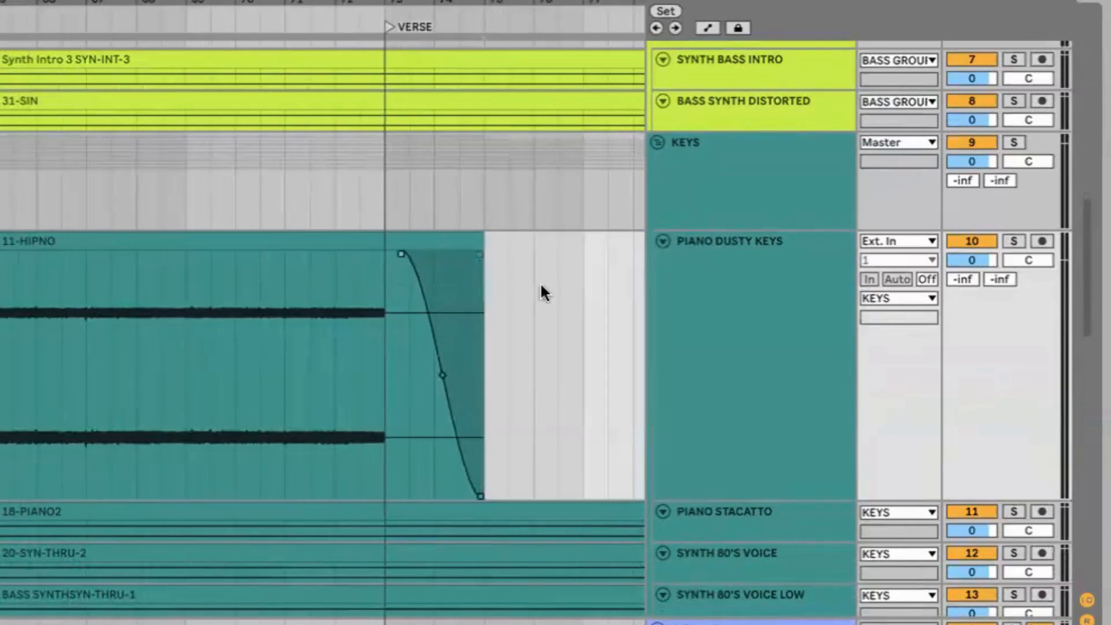
Step: Trim the silent start of the first PIANO DUSTY KEYS clip to about the middle of bar 24 and add a short fade-in
scroll(540, 284, "down", 10)
scroll(345, 360, "down", 1)
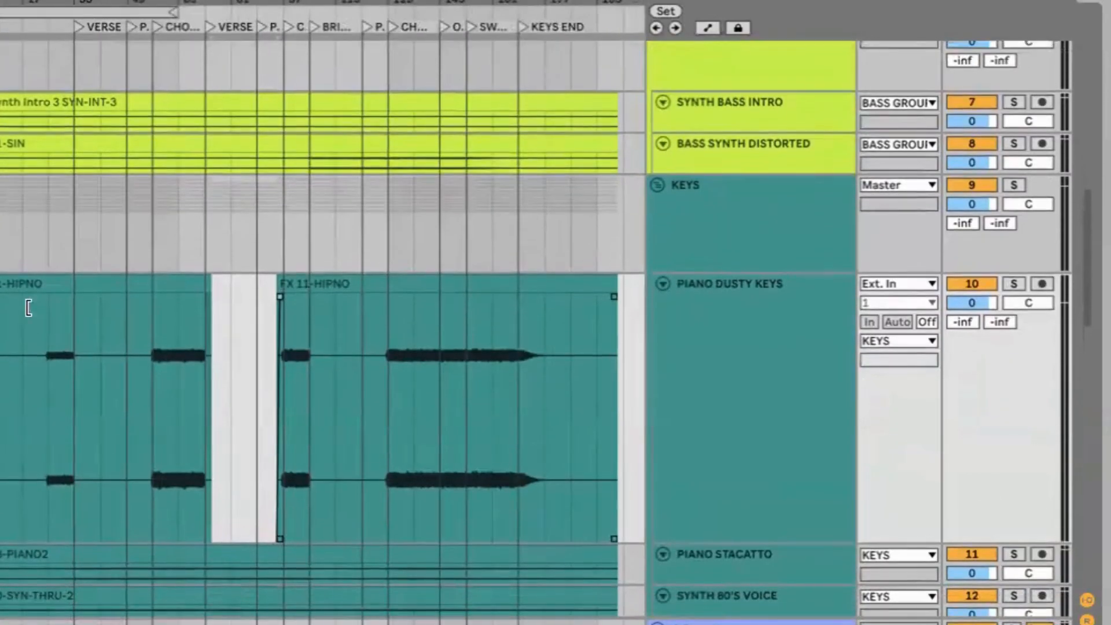
left_click_drag(0, 285, 22, 284)
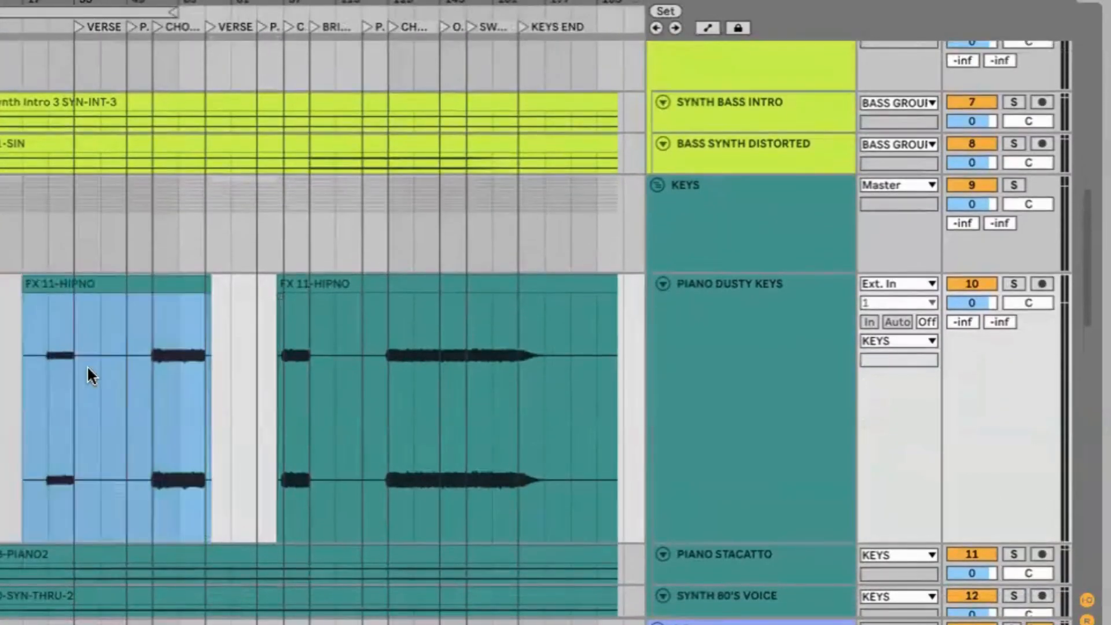
scroll(88, 367, "up", 6)
scroll(88, 367, "left", 7)
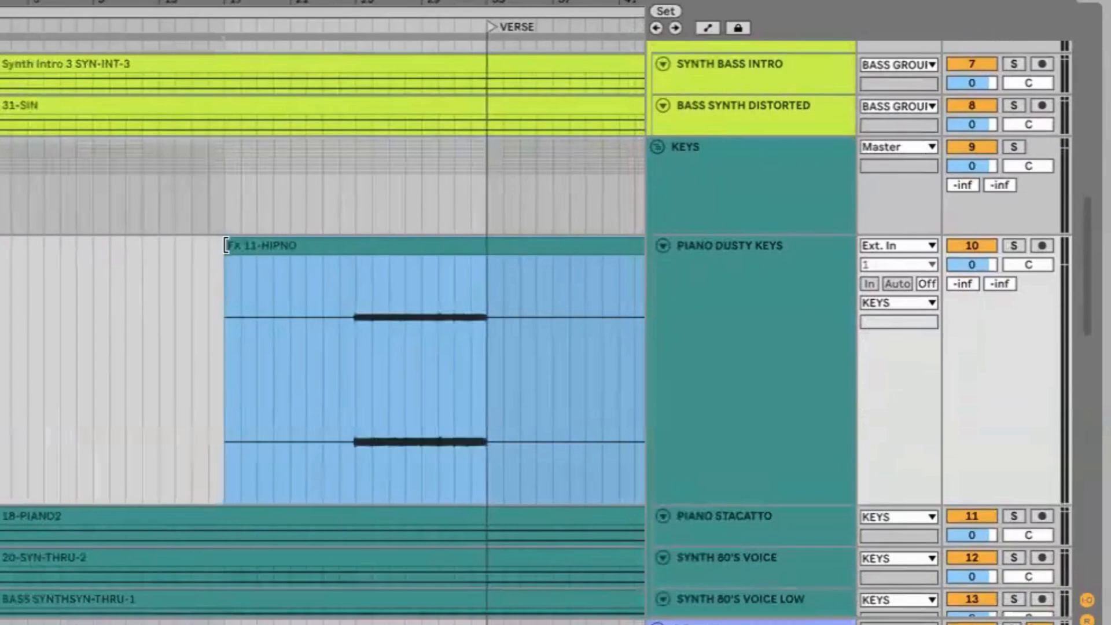
left_click_drag(226, 255, 320, 263)
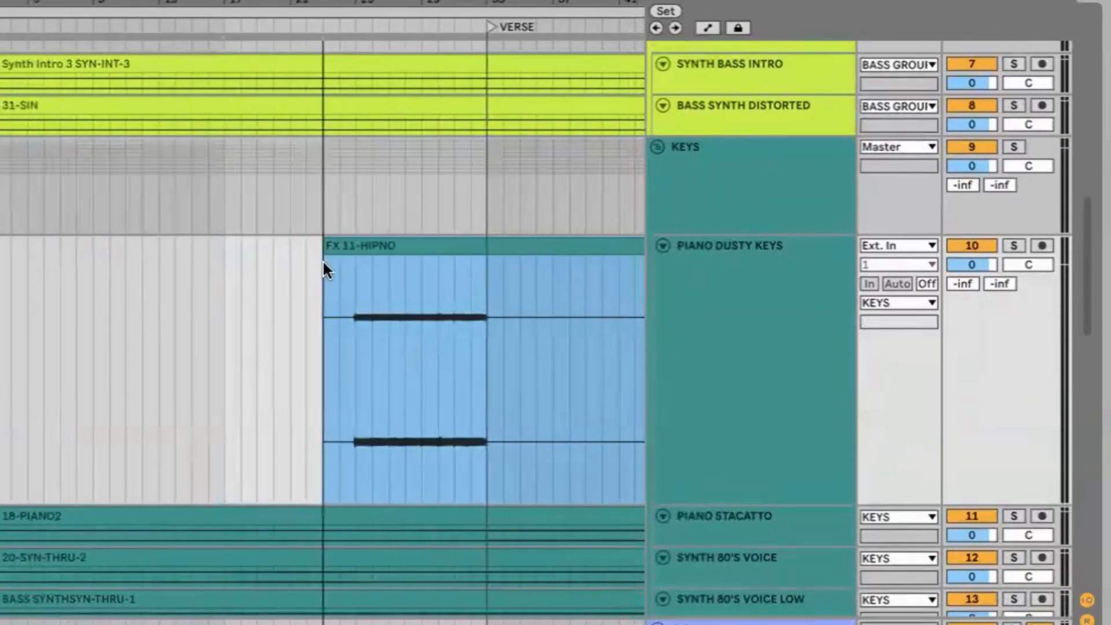
scroll(370, 309, "up", 5)
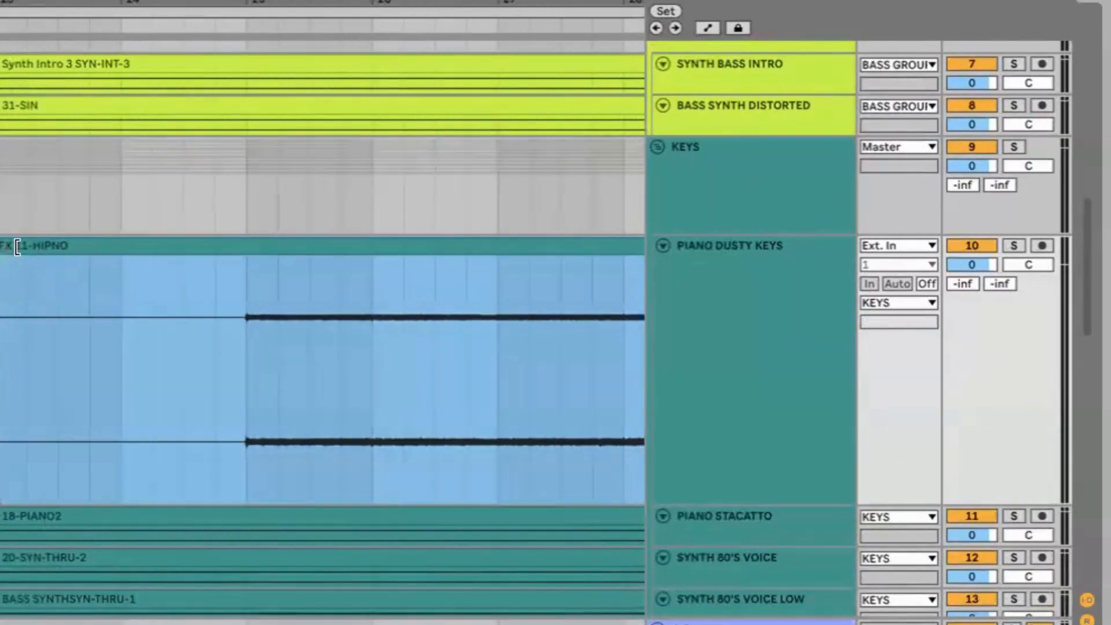
left_click_drag(9, 255, 215, 263)
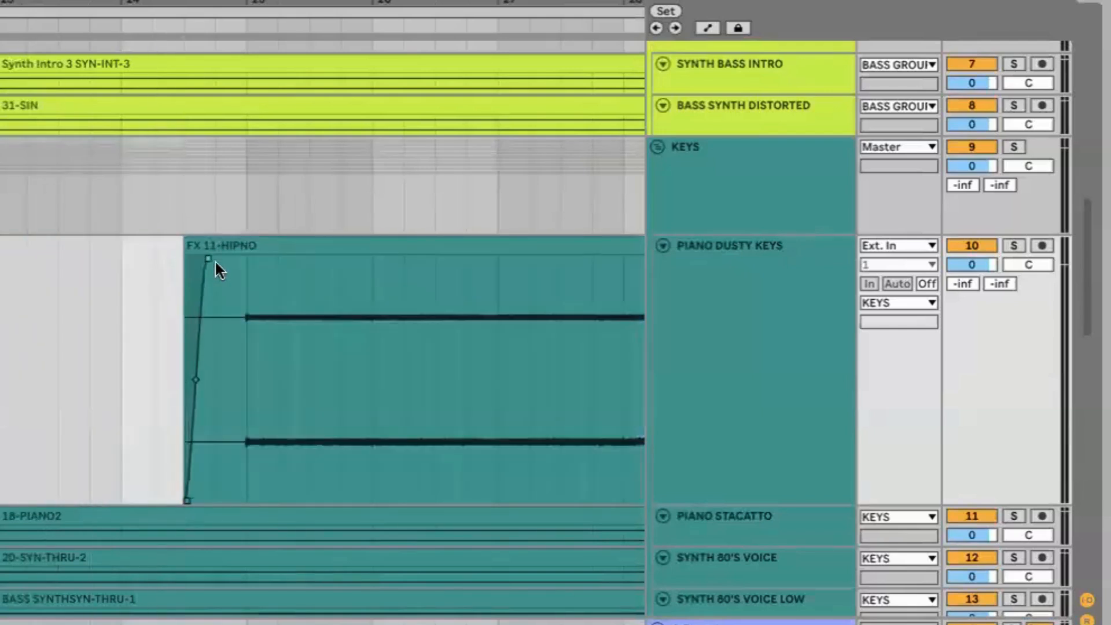
Step: Delete the silence from bar 37 to bar 53 in the PIANO DUSTY KEYS clip and add a fade-out before the gap
scroll(350, 316, "down", 8)
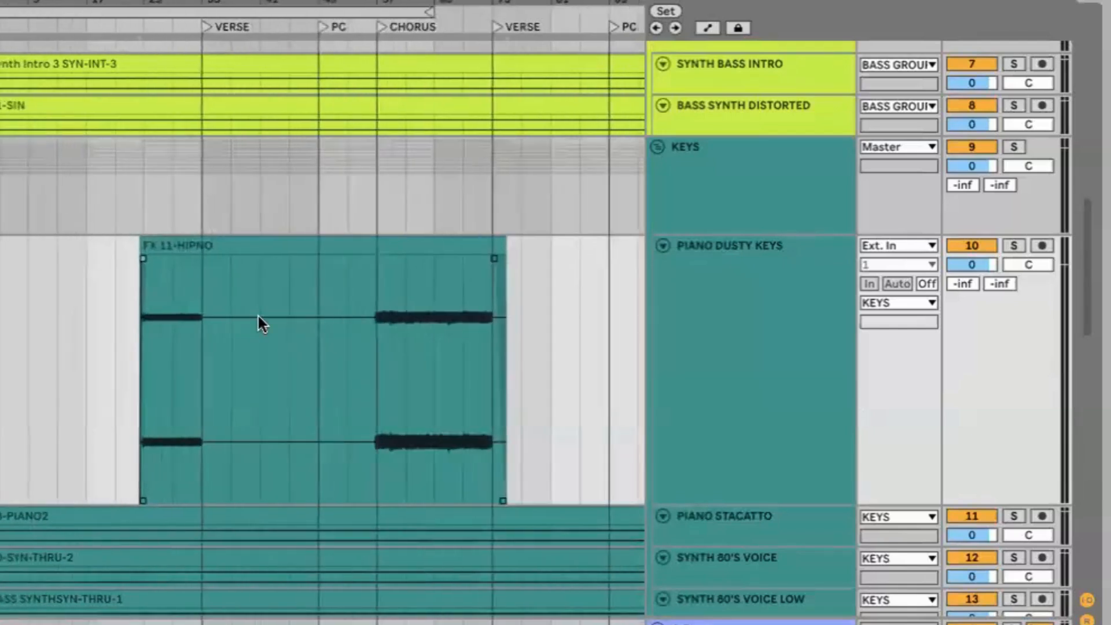
left_click(230, 322)
left_click_drag(229, 322, 345, 333)
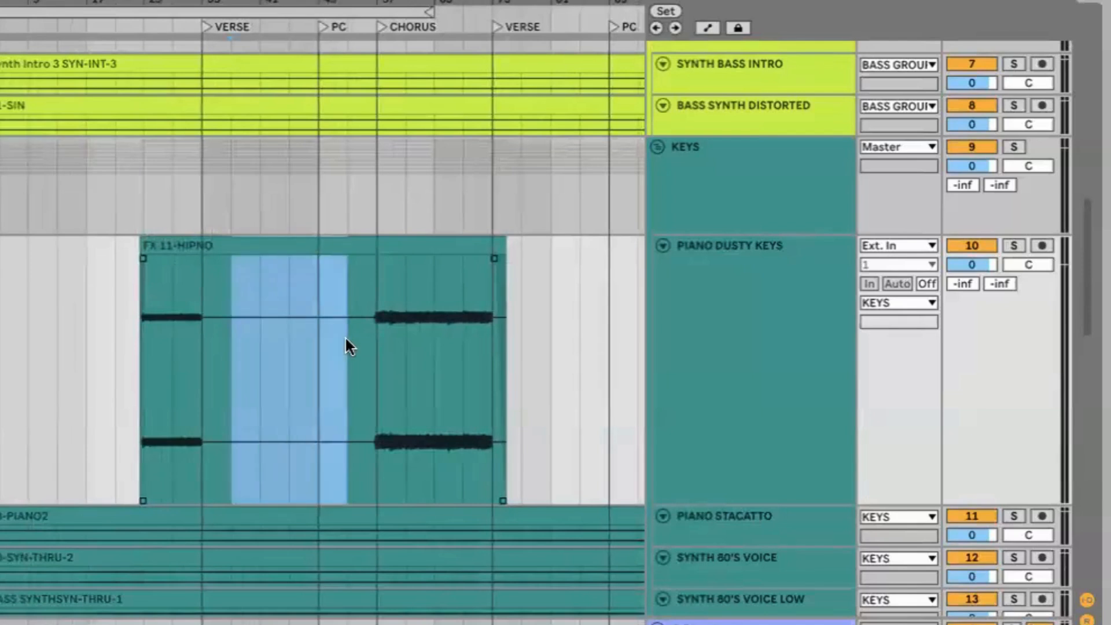
key("ctrl+e")
scroll(264, 302, "up", 4)
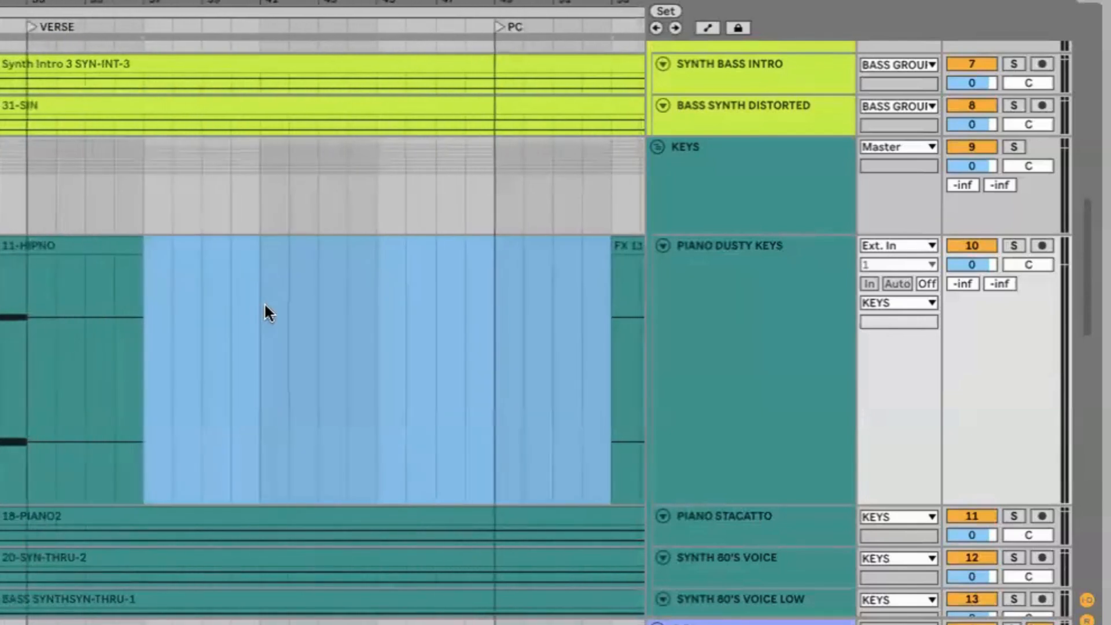
scroll(265, 306, "left", 2)
key("Delete")
left_click_drag(194, 256, 117, 263)
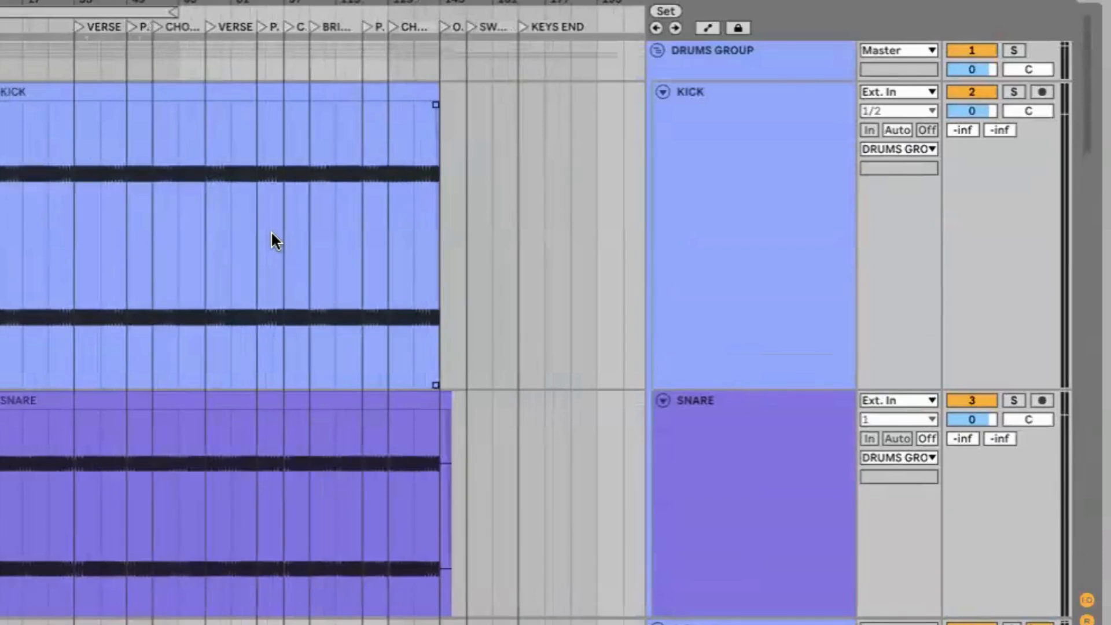
Step: Examine the short silences between individual KICK hits around bar 93, highlighting the gap before bar 94
scroll(272, 234, "up", 10)
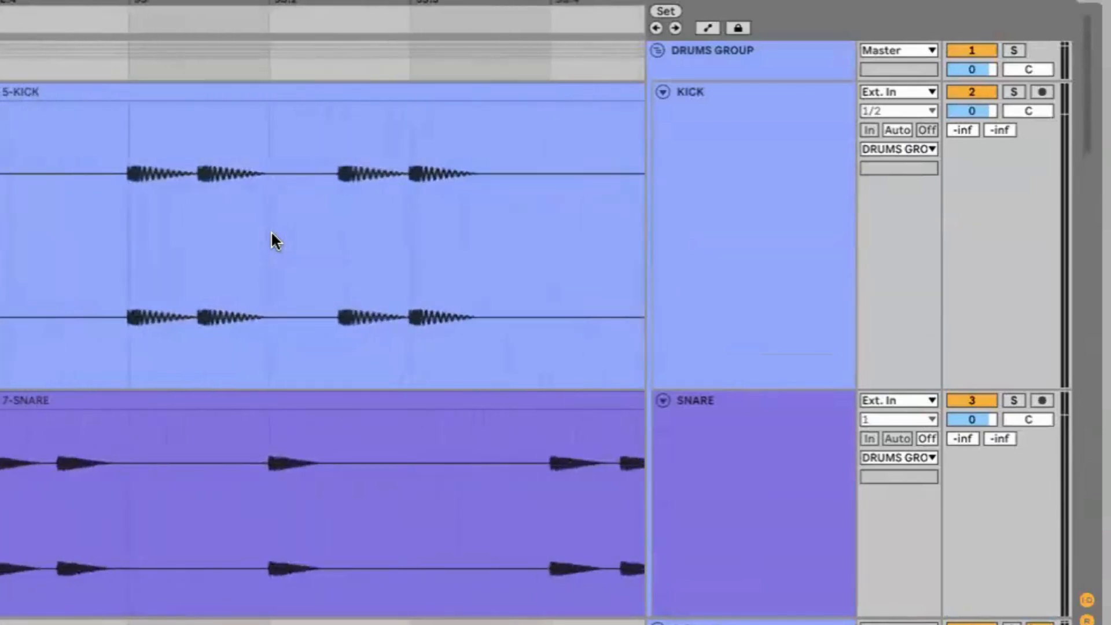
scroll(272, 233, "down", 2)
left_click_drag(474, 189, 584, 198)
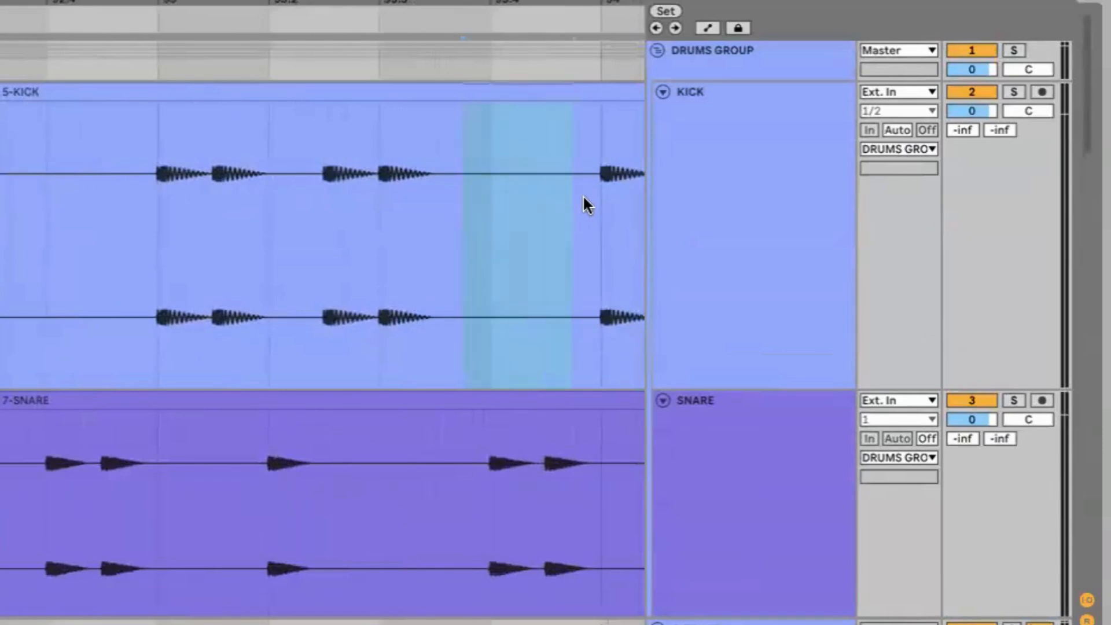
scroll(399, 247, "down", 10)
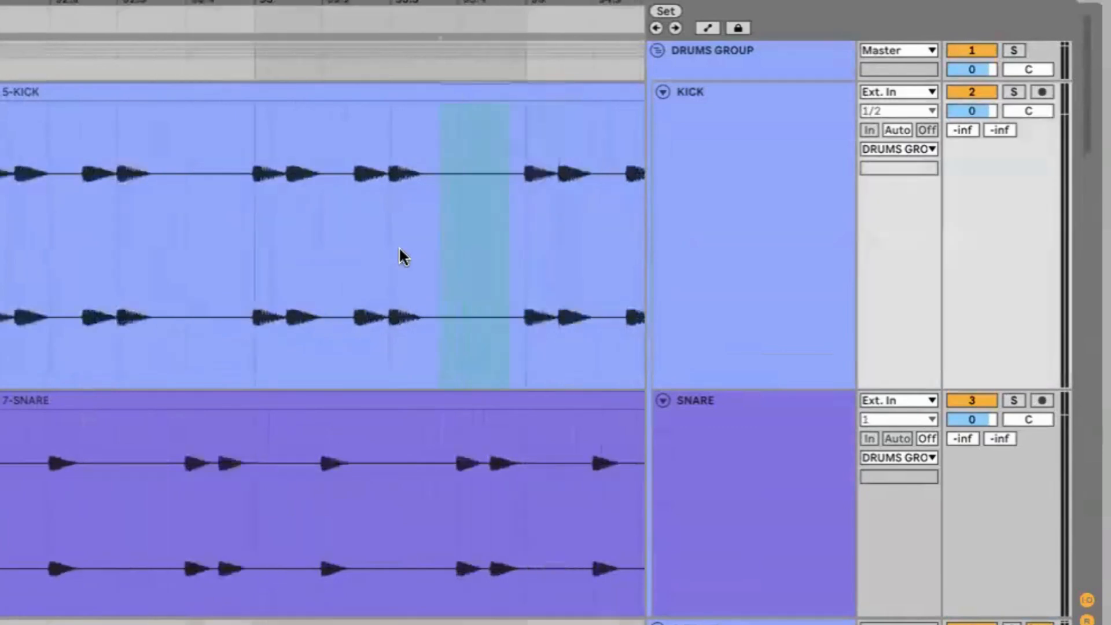
Step: Delete the silence from bar 75 to bar 95 in the TOM FILLS clip and add a short fade-in after the gap
scroll(296, 283, "down", 8)
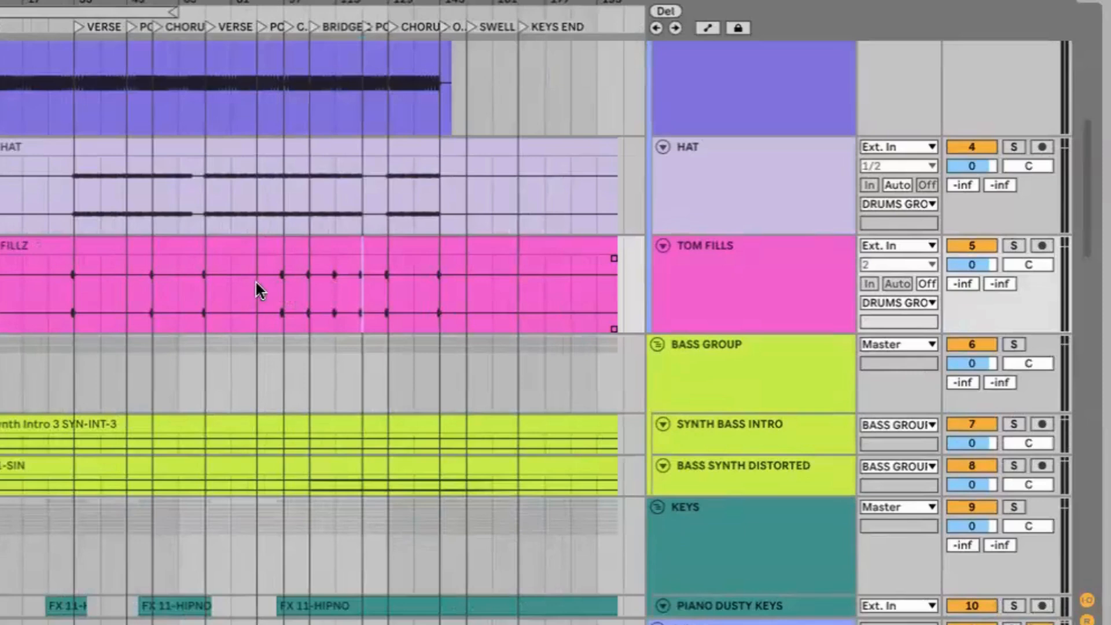
scroll(245, 286, "up", 5)
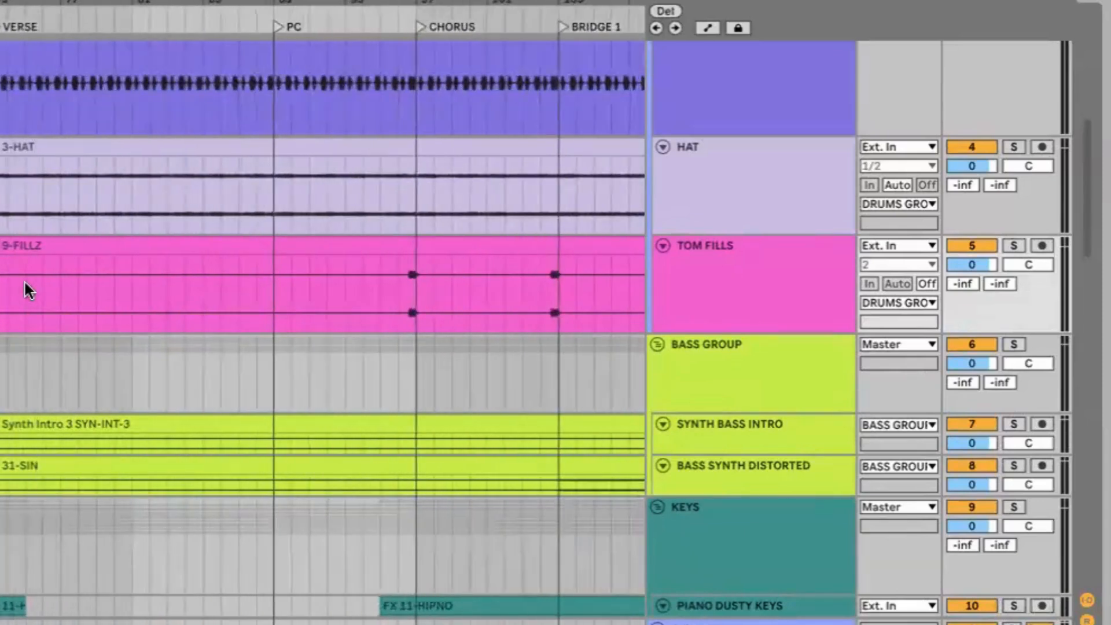
left_click_drag(25, 281, 377, 279)
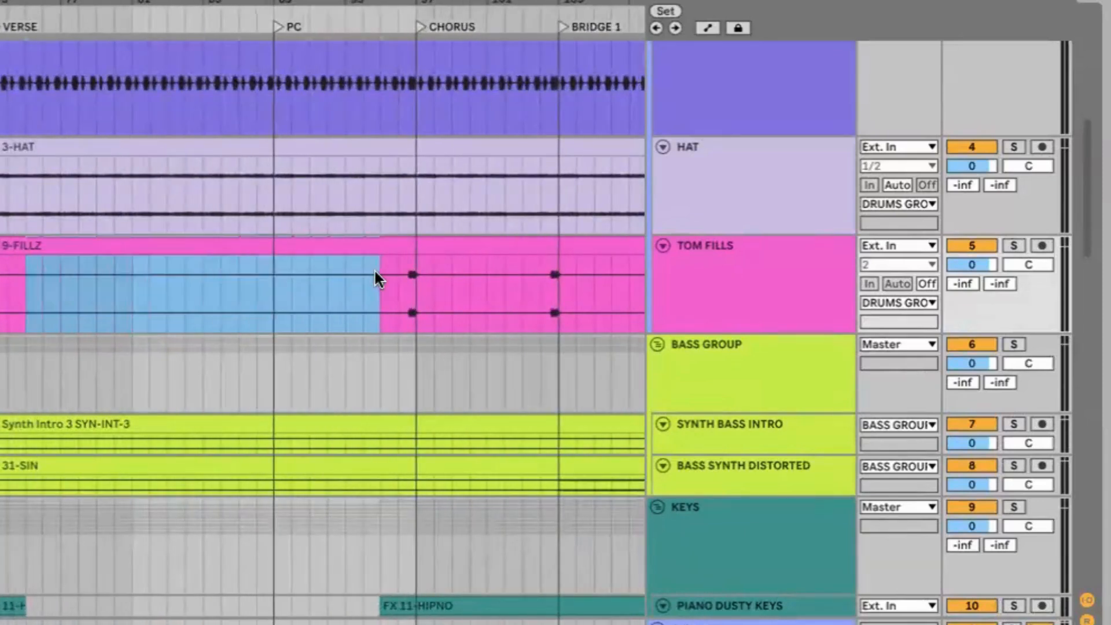
key("ctrl+e")
key("Delete")
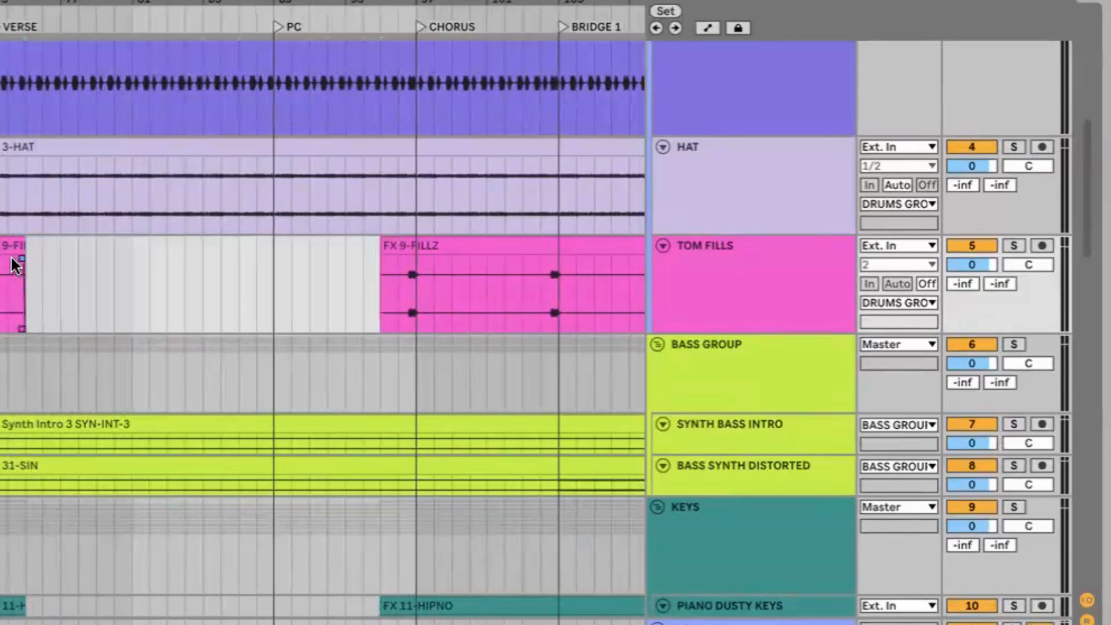
left_click(383, 252)
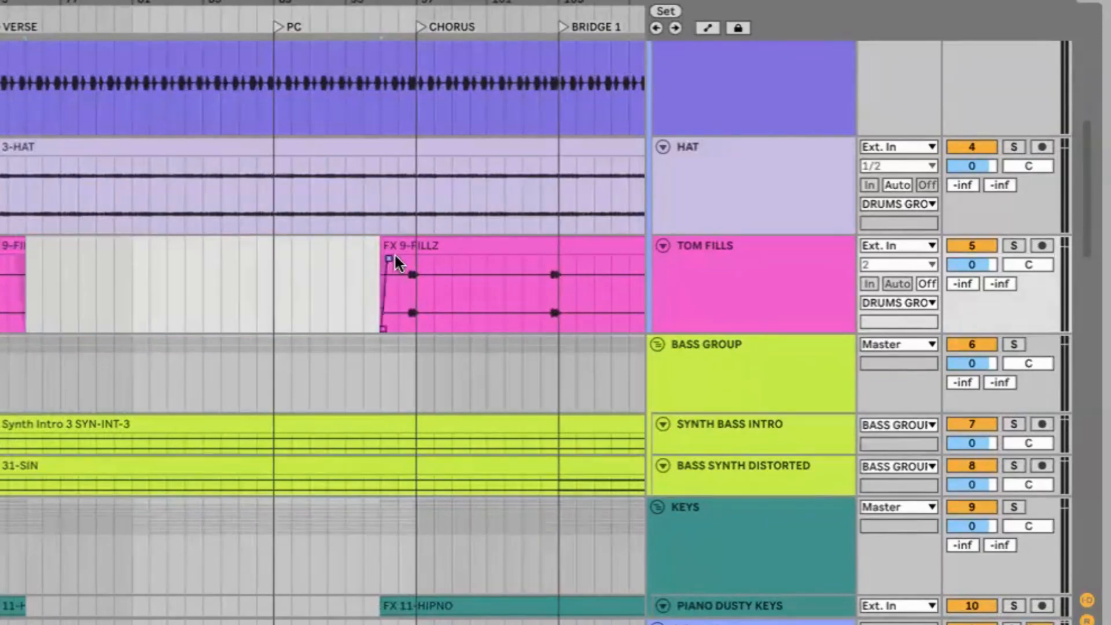